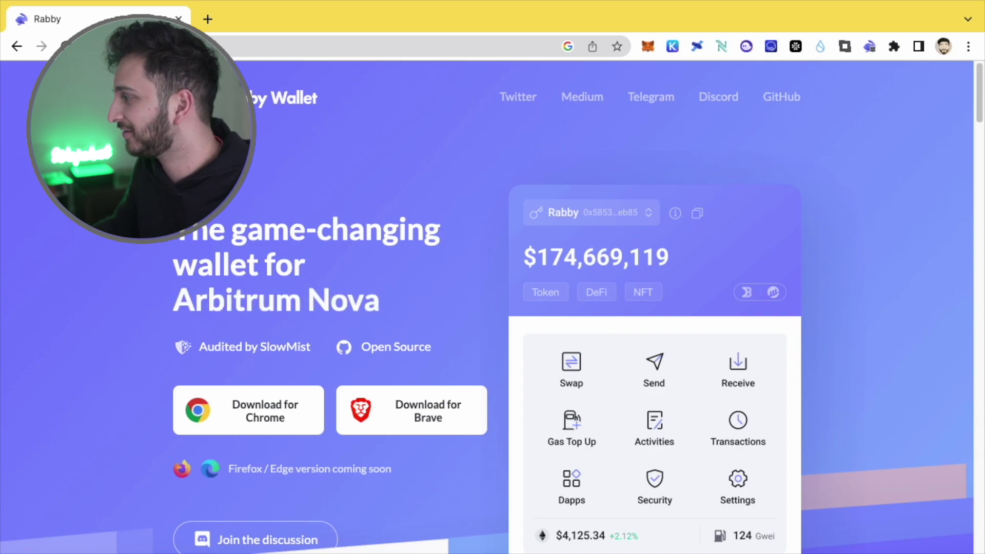
# Step: Review the Rabby website's introduction and its comparison with MetaMask, covering multi-chain use, pre-sign checks and transaction previews
pyautogui.scroll(-6, 92, 236)
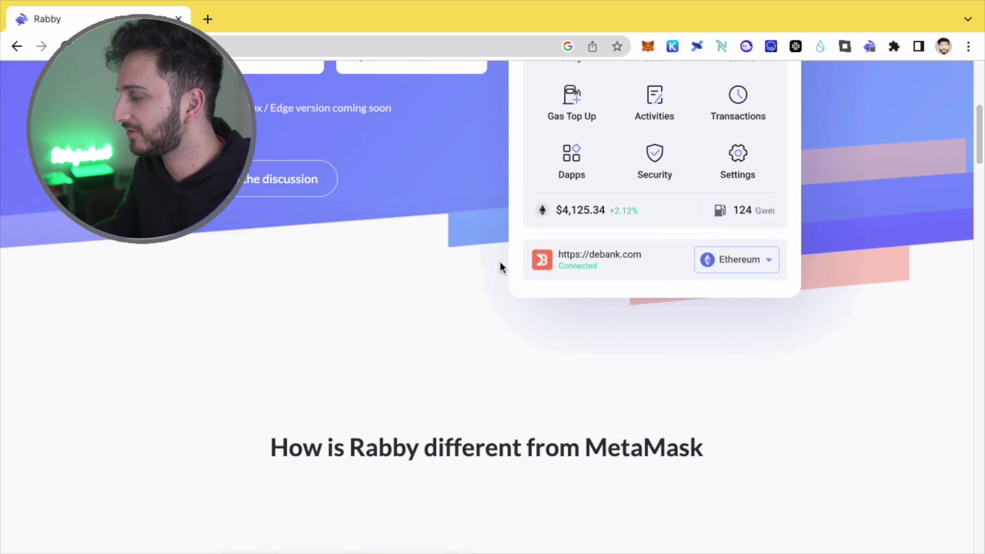
pyautogui.scroll(6, 452, 264)
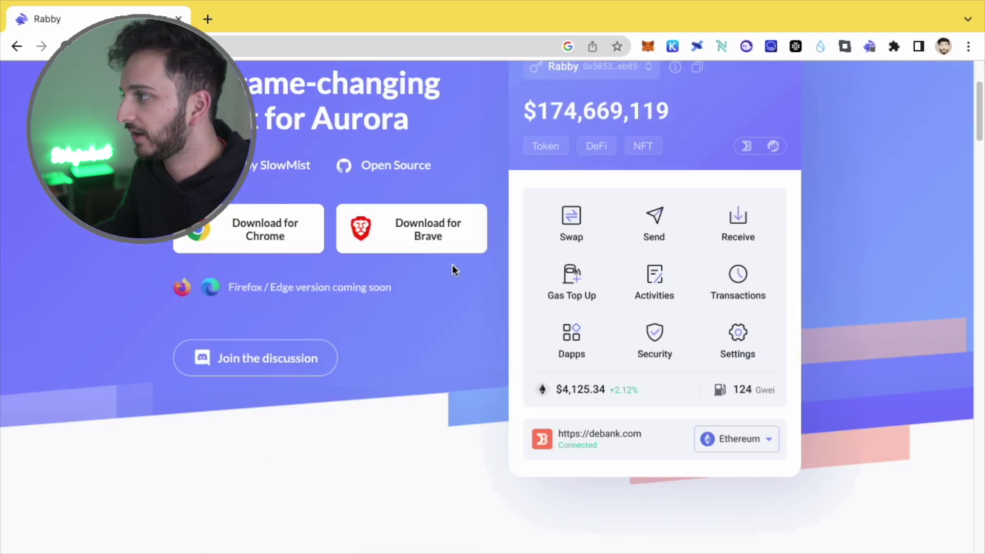
pyautogui.scroll(-5, 581, 286)
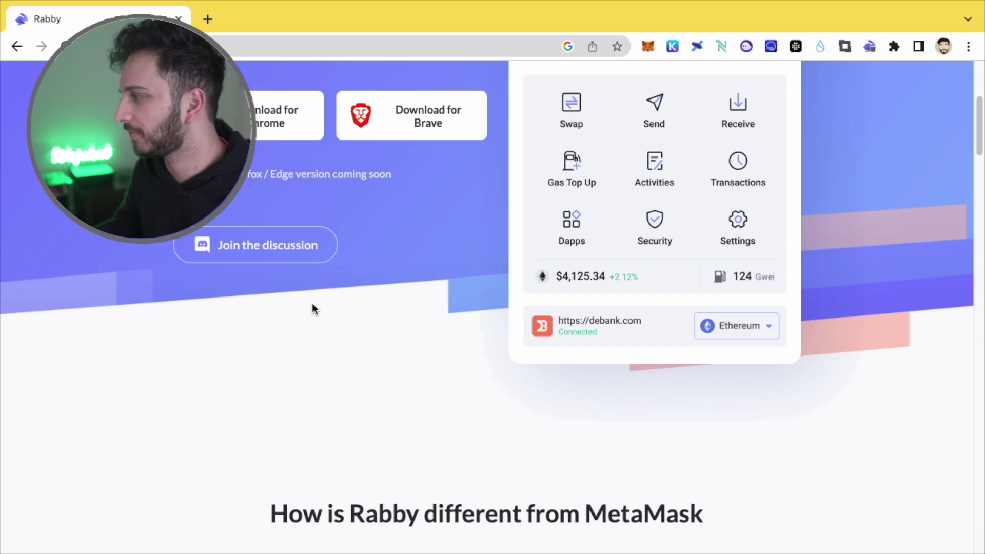
pyautogui.scroll(-7, 153, 246)
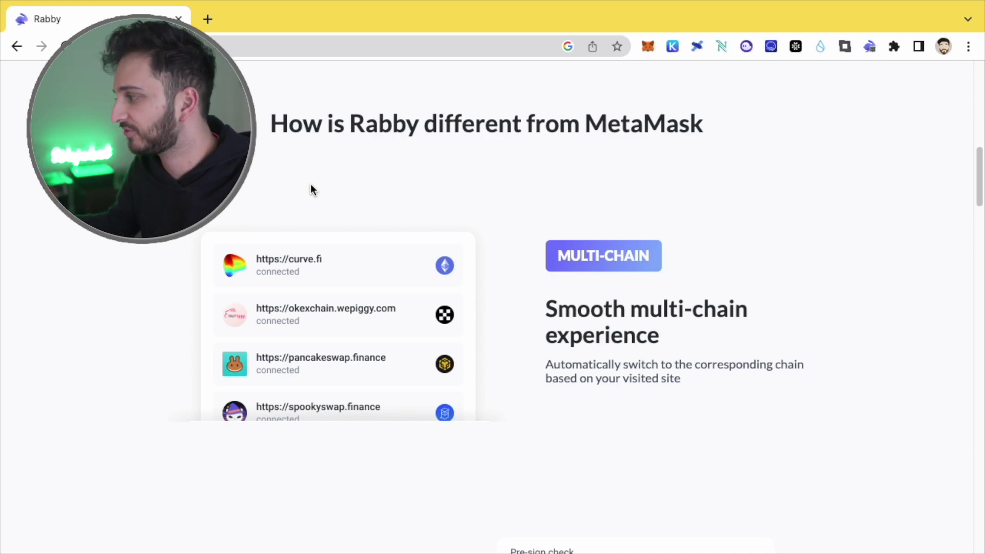
pyautogui.scroll(-4, 239, 207)
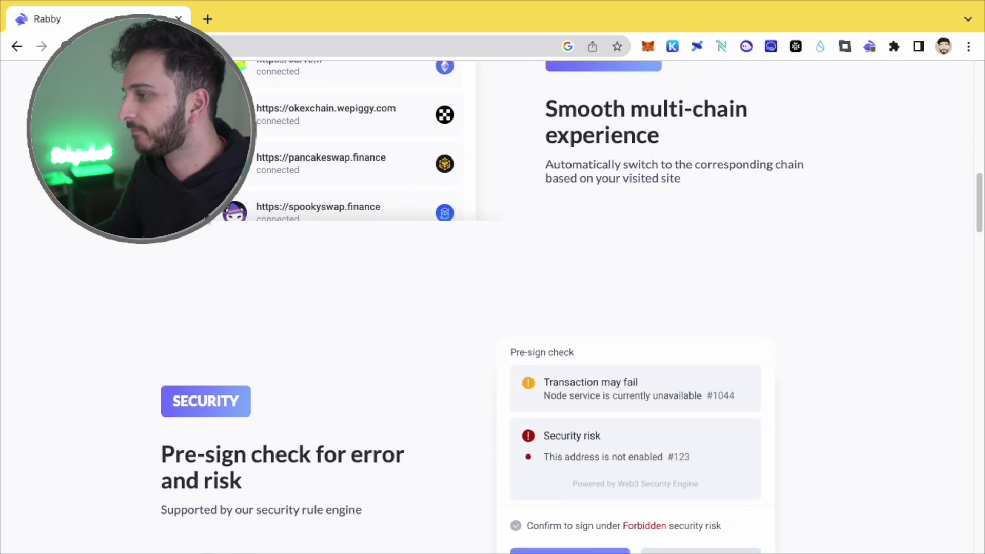
pyautogui.scroll(-3, 239, 208)
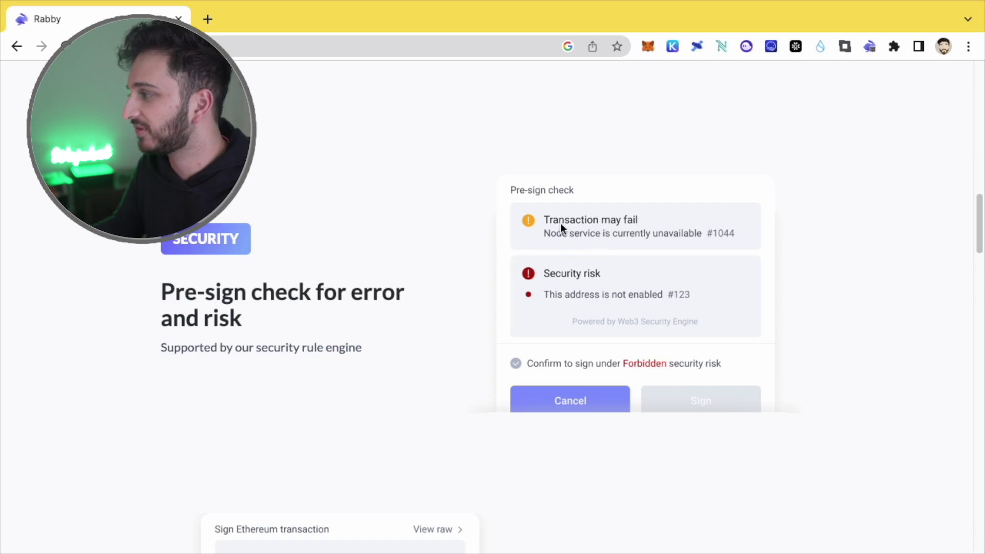
pyautogui.scroll(-5, 461, 247)
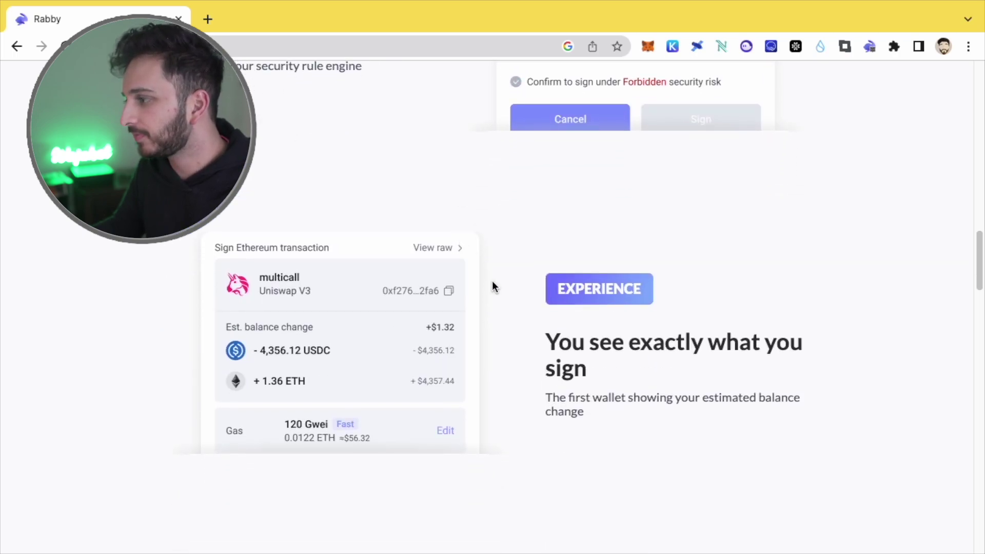
pyautogui.scroll(-1, 493, 297)
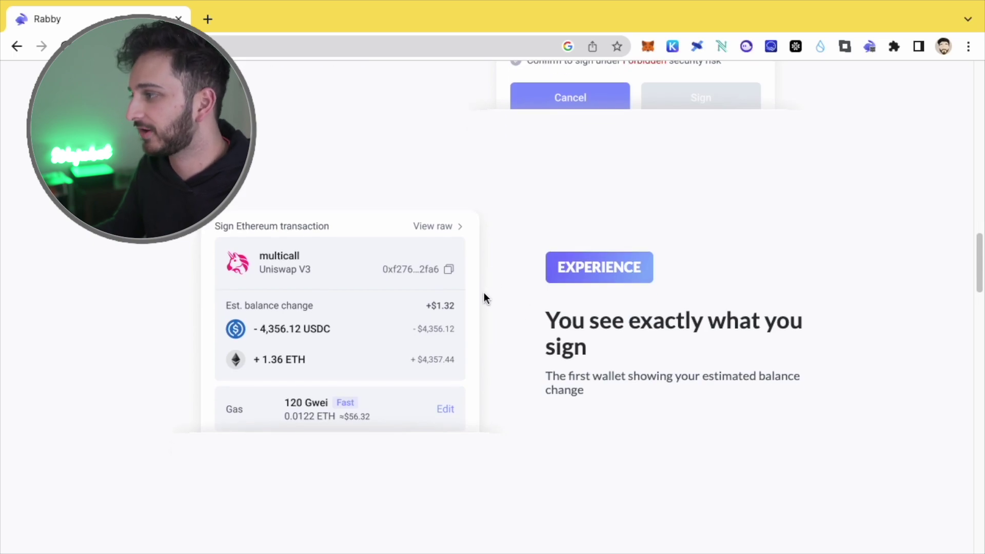
pyautogui.scroll(-2, 423, 263)
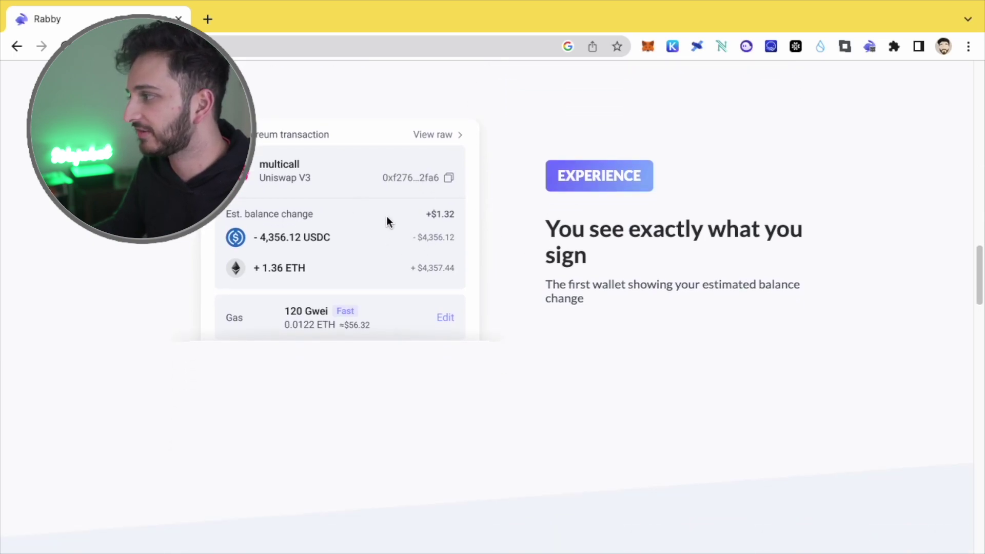
# Step: Examine the website's security audits, integrated chains and supported signing wallets, returning to the start of the page
pyautogui.scroll(-8, 387, 222)
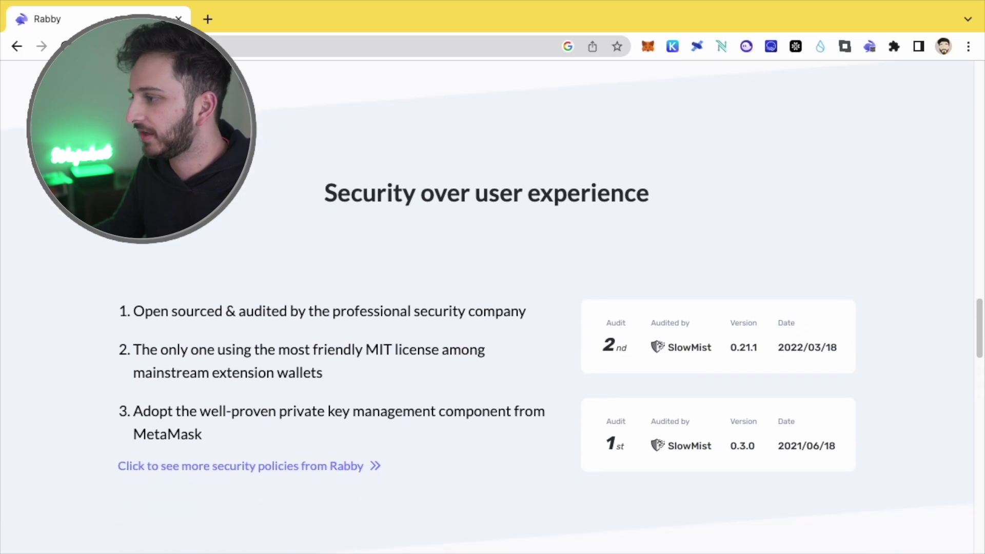
pyautogui.scroll(-4, 226, 215)
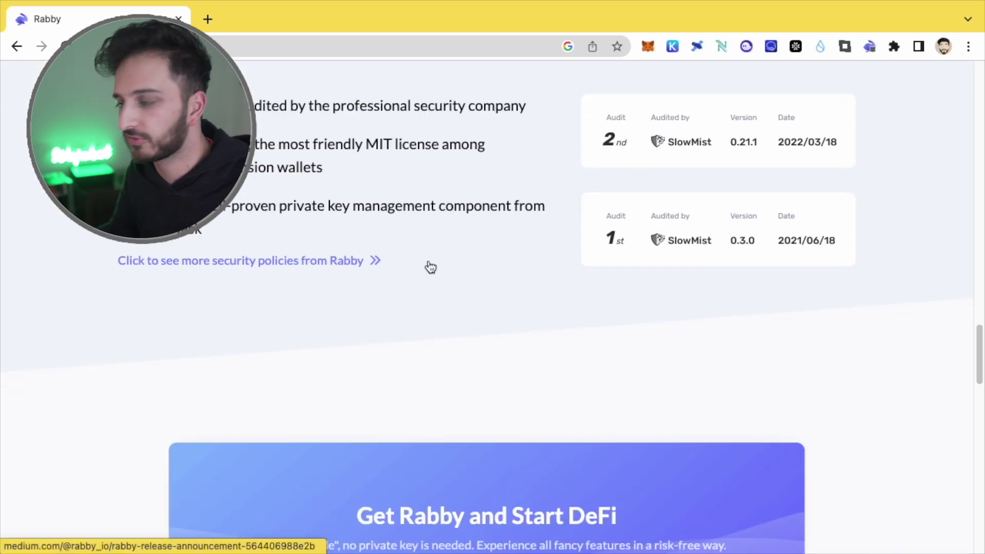
pyautogui.scroll(-4, 429, 264)
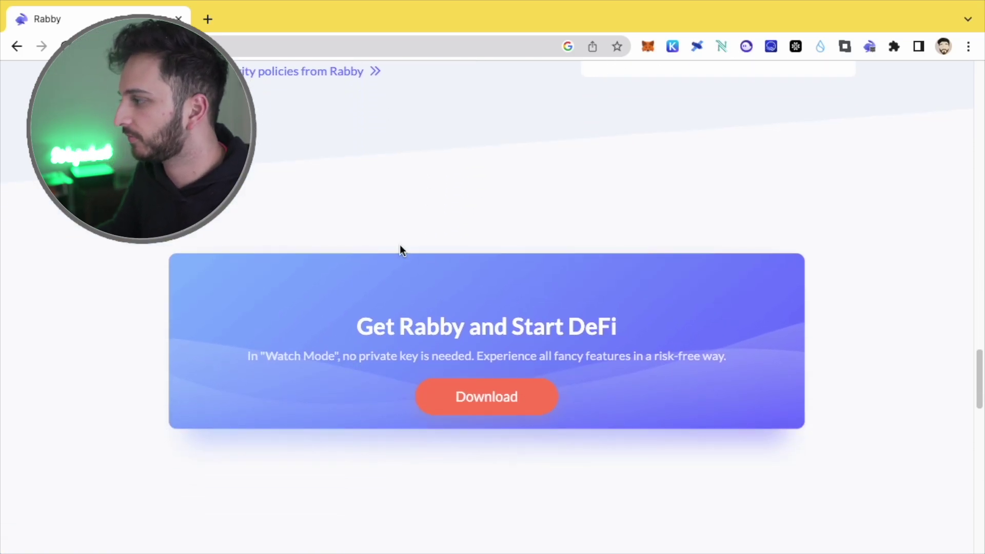
pyautogui.scroll(-2, 400, 245)
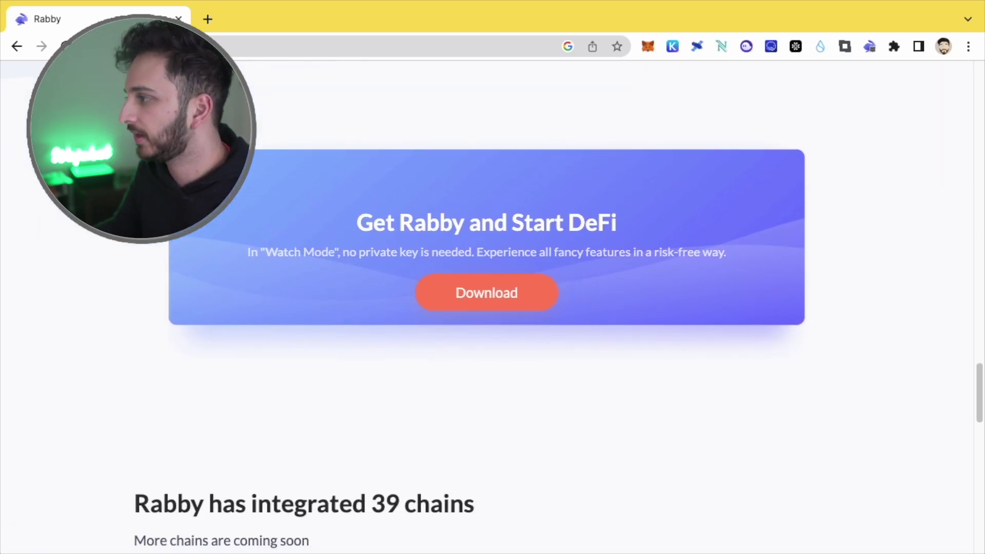
pyautogui.scroll(-1, 470, 342)
pyautogui.scroll(-6, 418, 287)
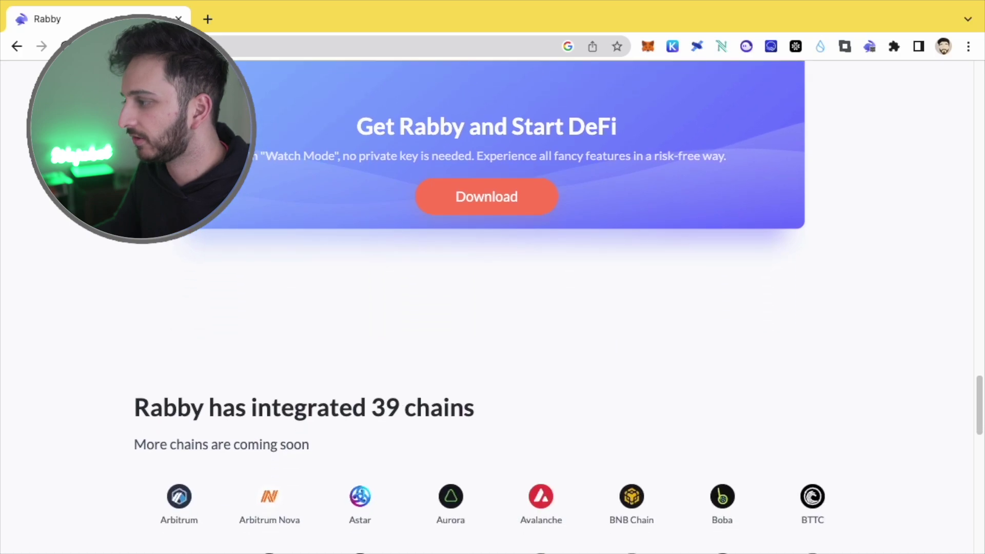
pyautogui.scroll(-11, 410, 298)
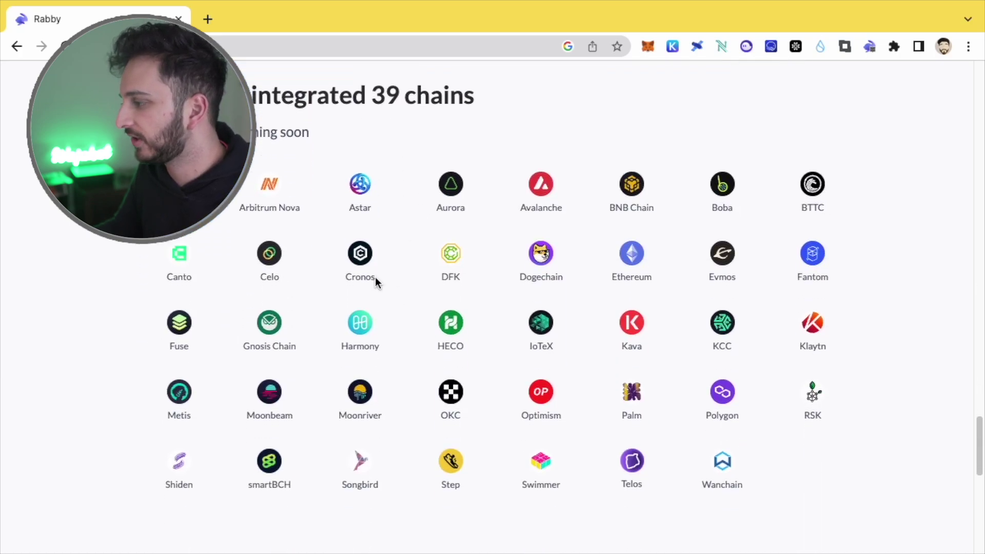
pyautogui.scroll(-2, 370, 277)
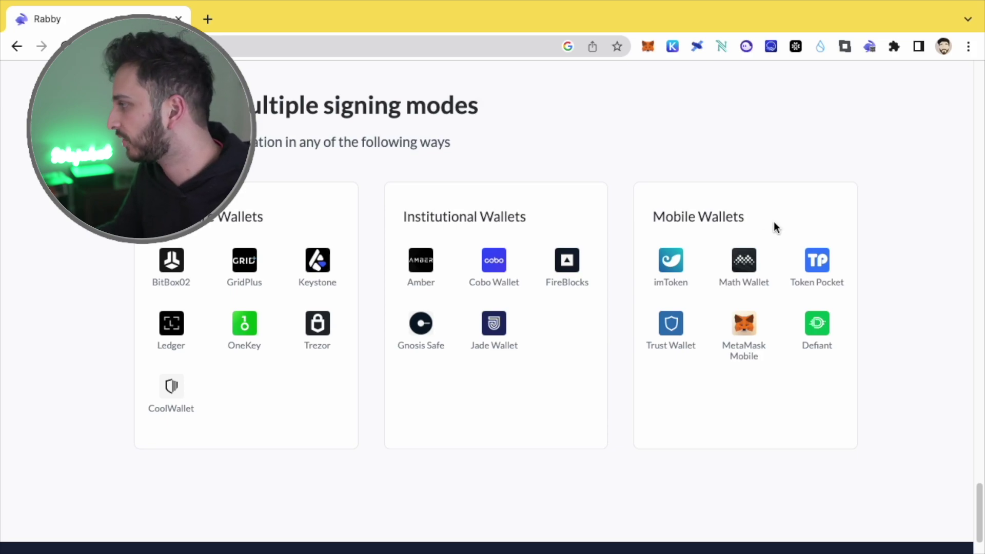
pyautogui.scroll(-2, 453, 258)
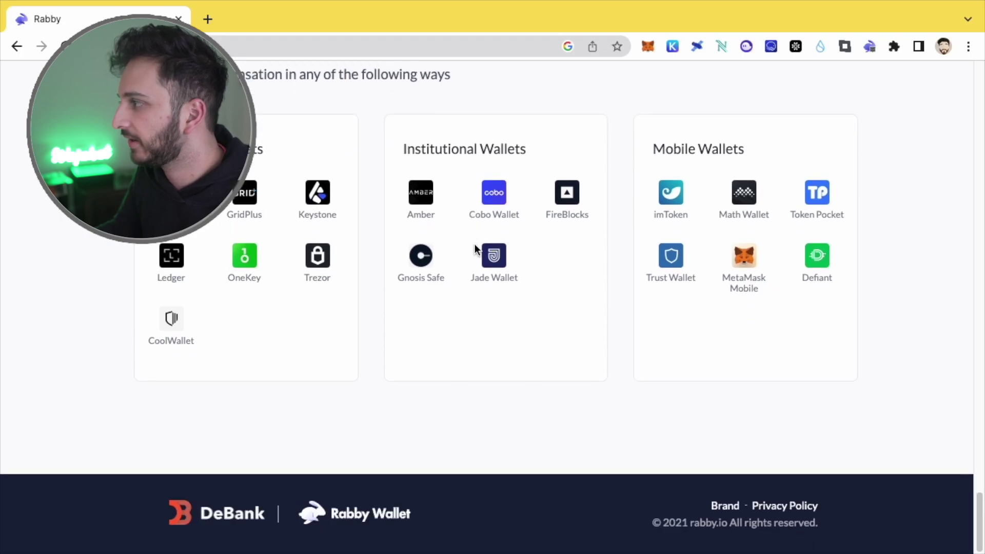
pyautogui.scroll(1, 475, 244)
pyautogui.scroll(20, 433, 270)
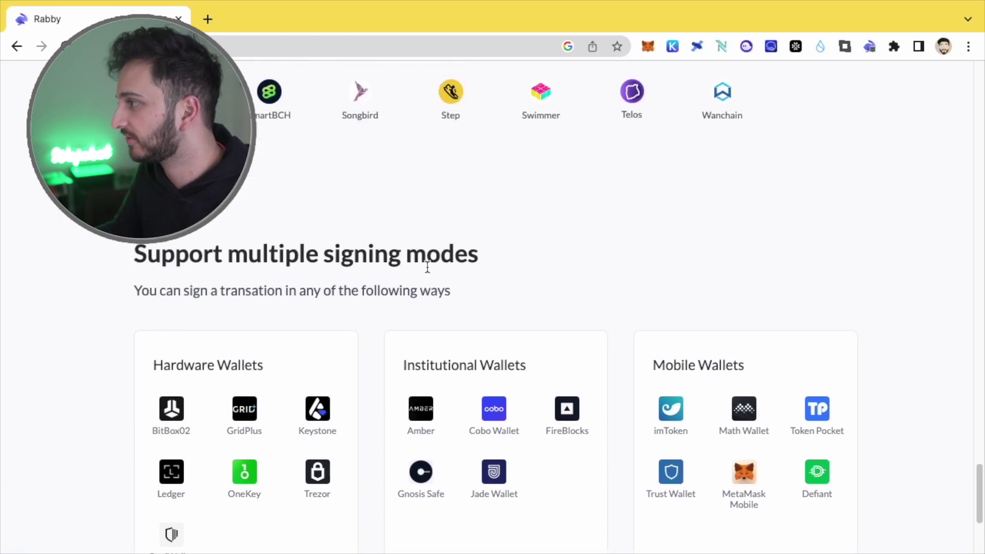
pyautogui.scroll(8, 427, 267)
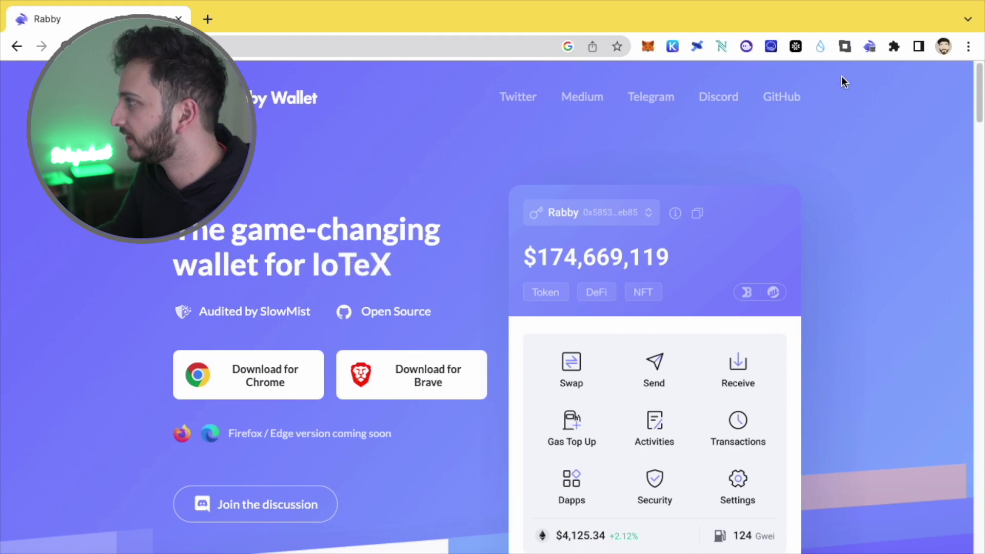
# Step: Import an existing address into the Rabby wallet extension using its 12-word seed phrase
pyautogui.click(869, 46)
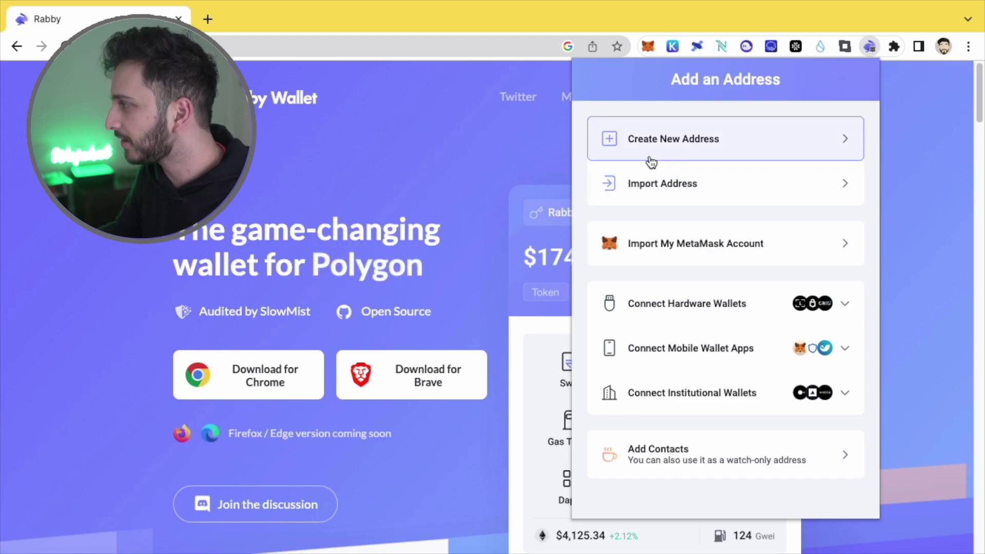
pyautogui.click(672, 191)
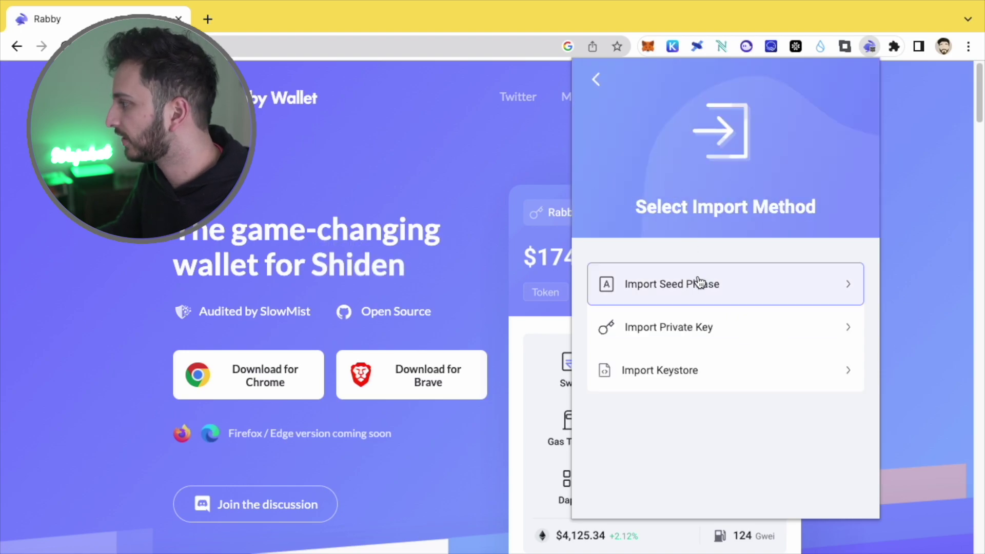
pyautogui.click(688, 290)
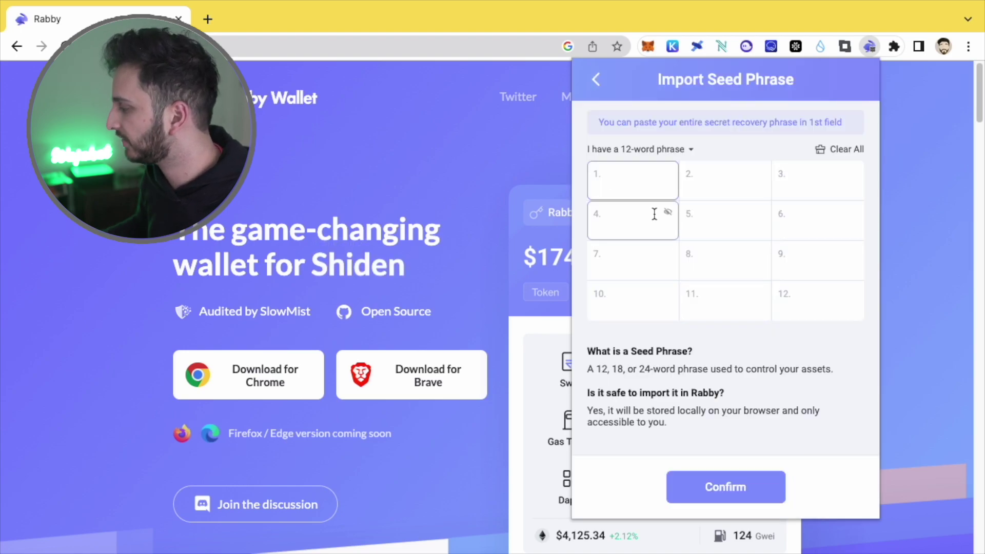
pyautogui.click(726, 487)
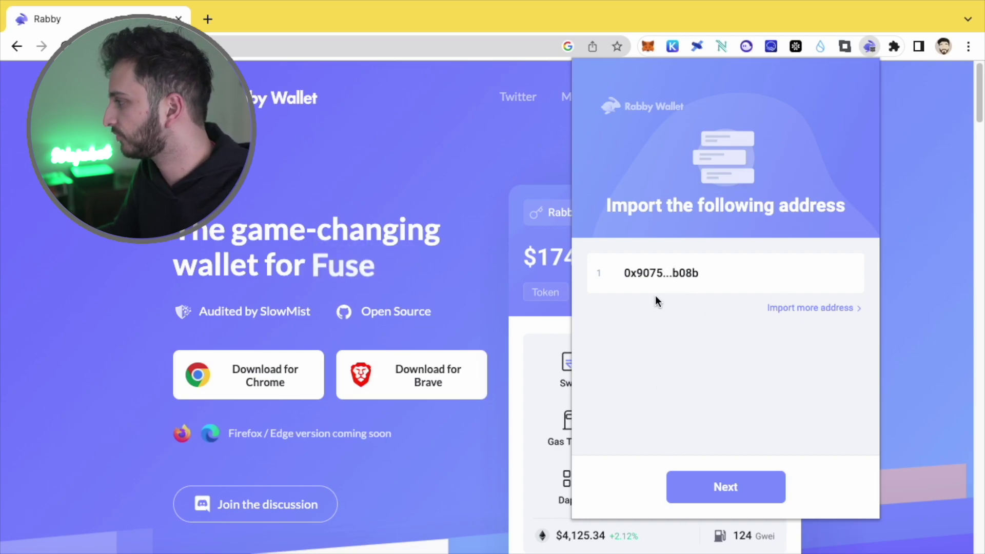
pyautogui.click(729, 488)
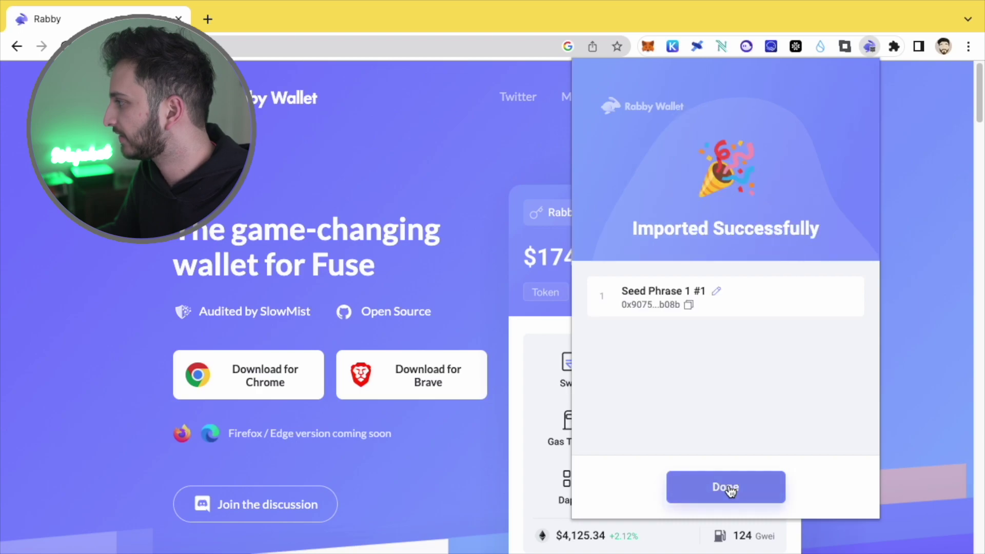
# Step: Name the imported address "Wallet 1 Rabbywallet" and finish the import
pyautogui.click(716, 291)
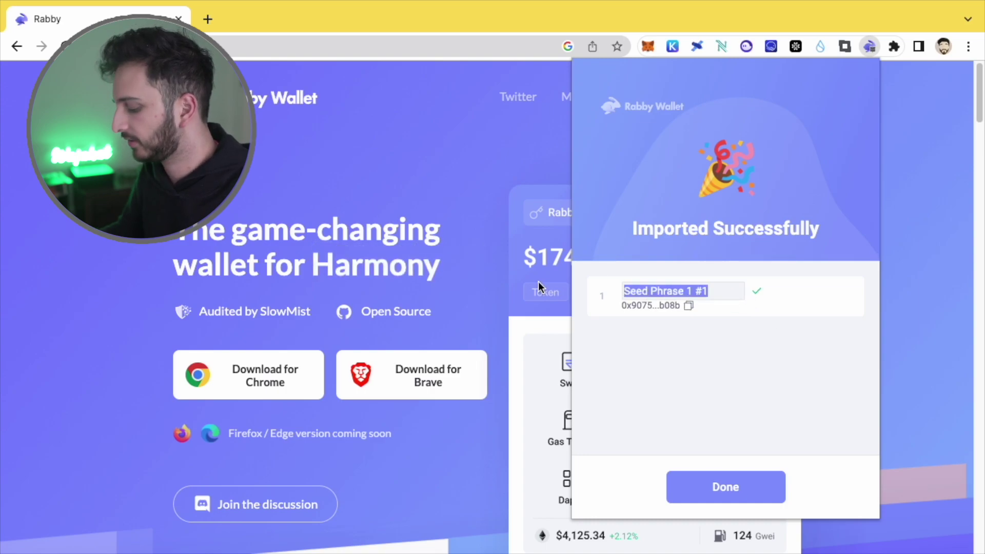
pyautogui.write('Wallet 1 ')
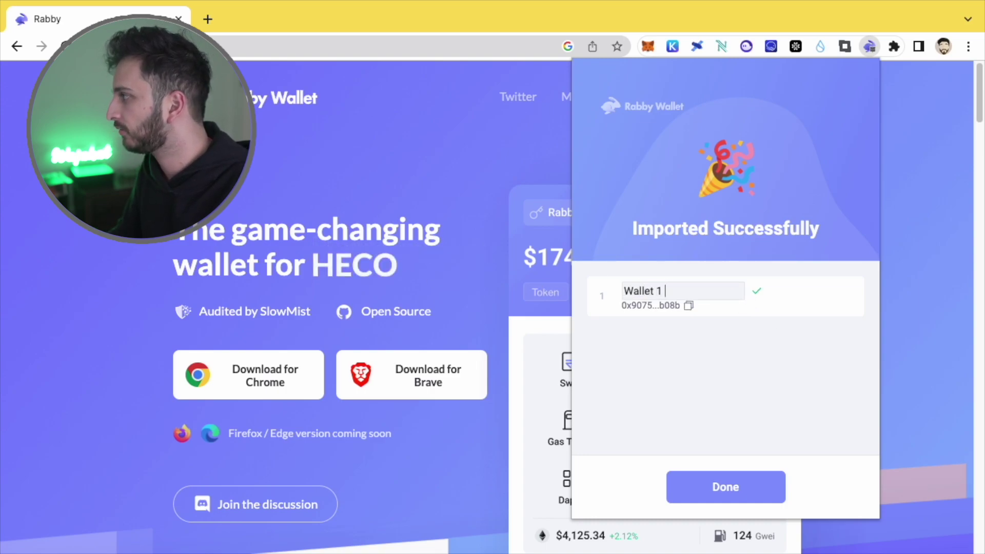
pyautogui.write('Rabbywallet')
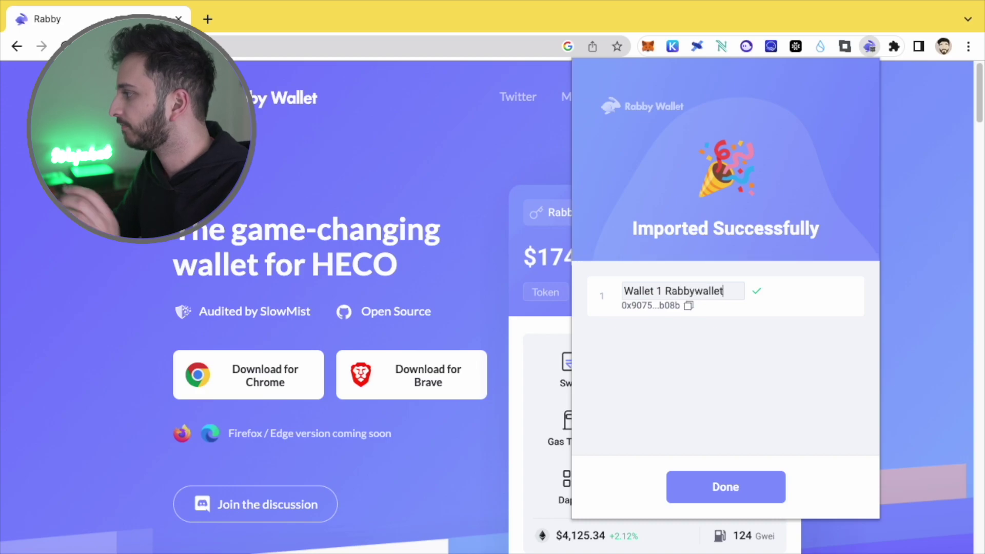
pyautogui.click(723, 480)
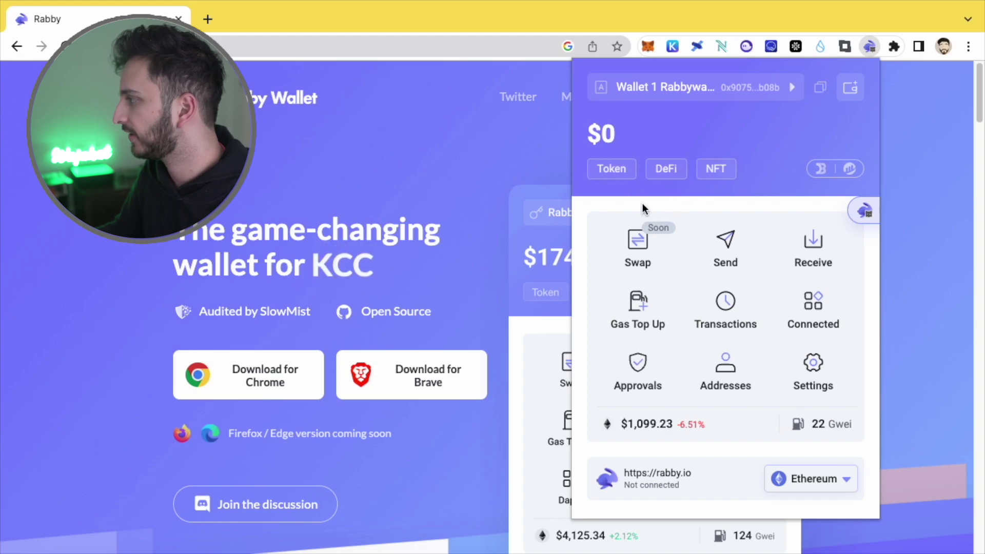
# Step: Look through the wallet's token, DeFi and NFT holdings, closing the asset view at the end
pyautogui.click(618, 169)
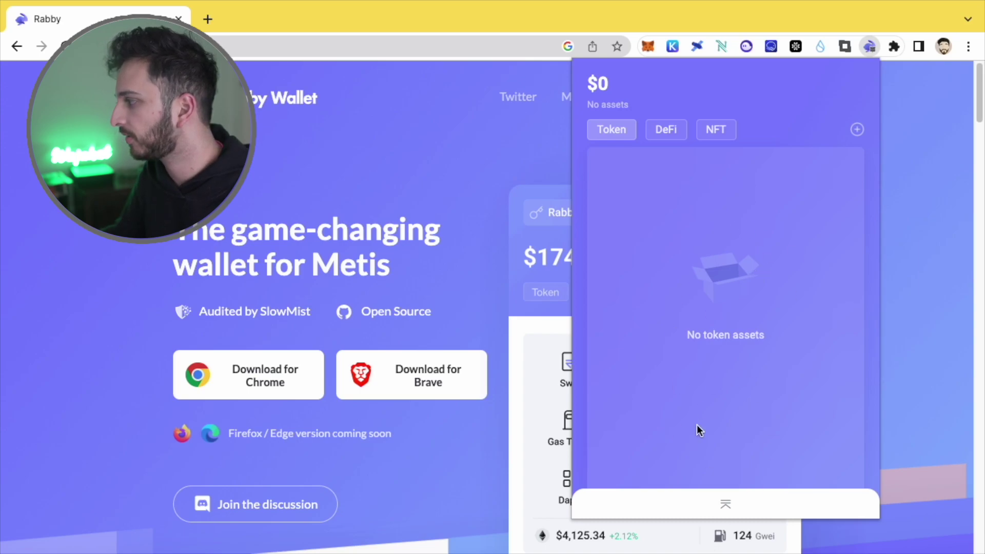
pyautogui.click(666, 132)
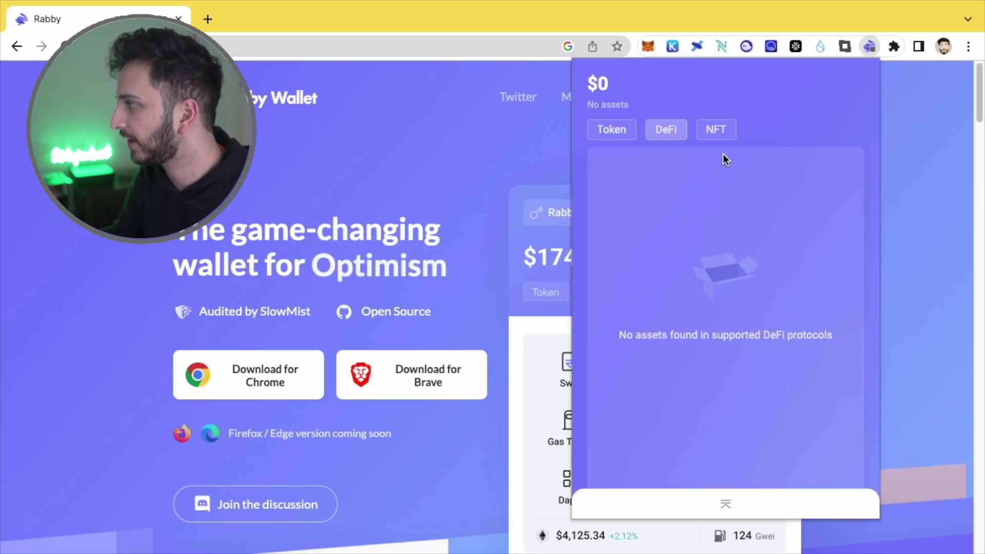
pyautogui.click(716, 129)
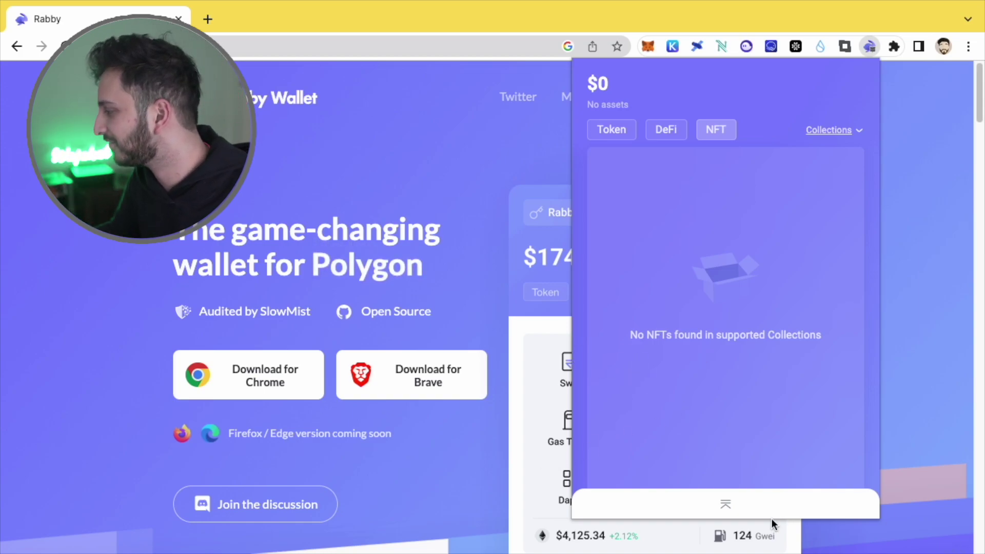
pyautogui.click(741, 509)
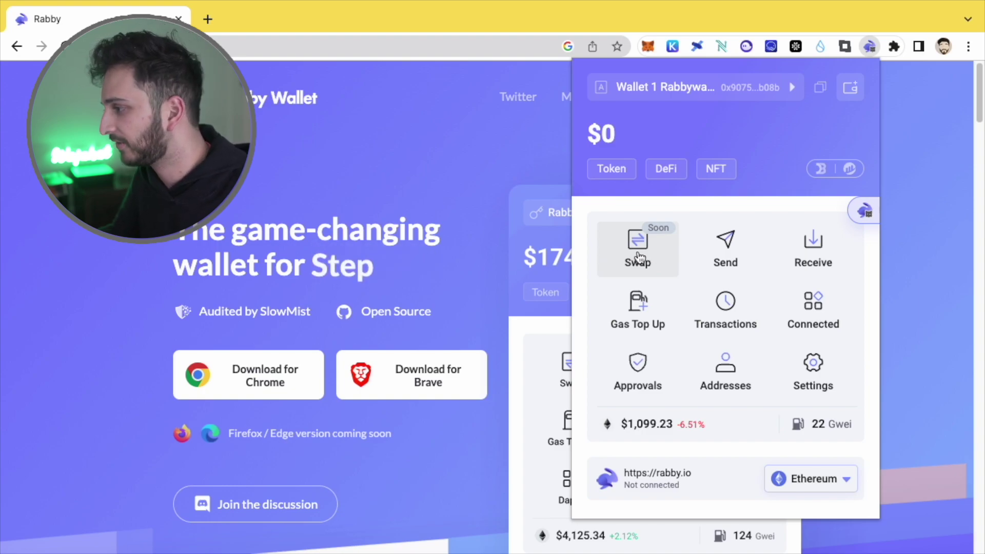
# Step: Open the wallet's Send form and view its token selection list without choosing another token
pyautogui.click(742, 252)
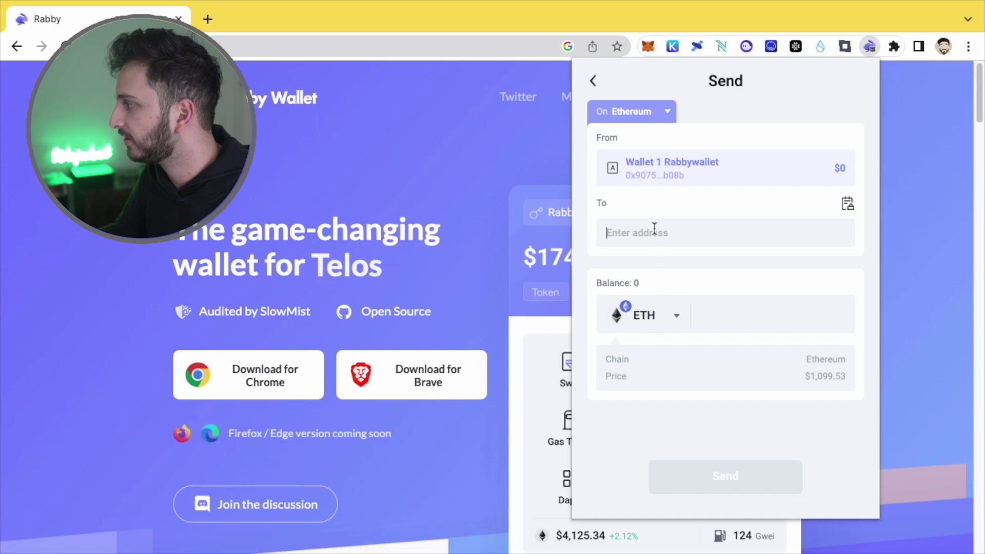
pyautogui.click(668, 317)
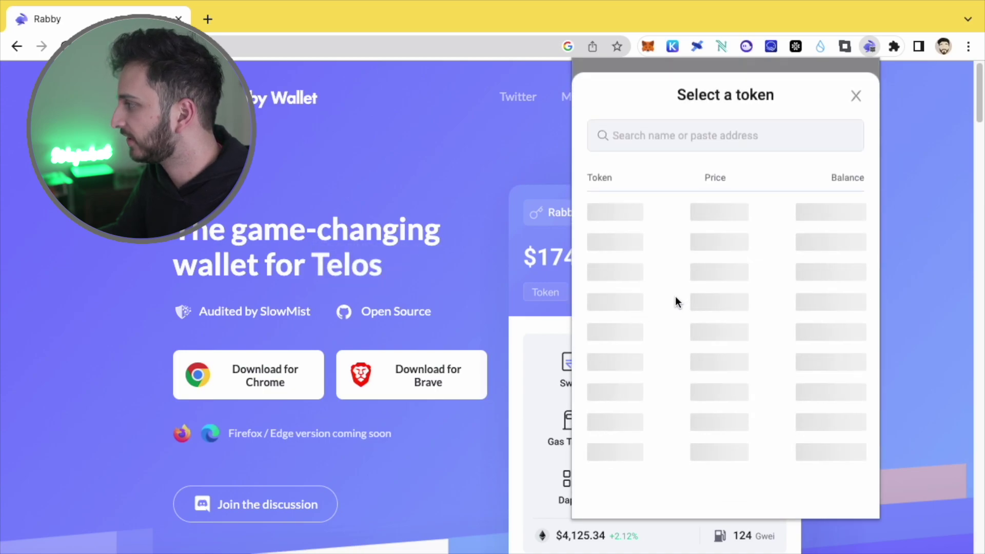
pyautogui.click(855, 96)
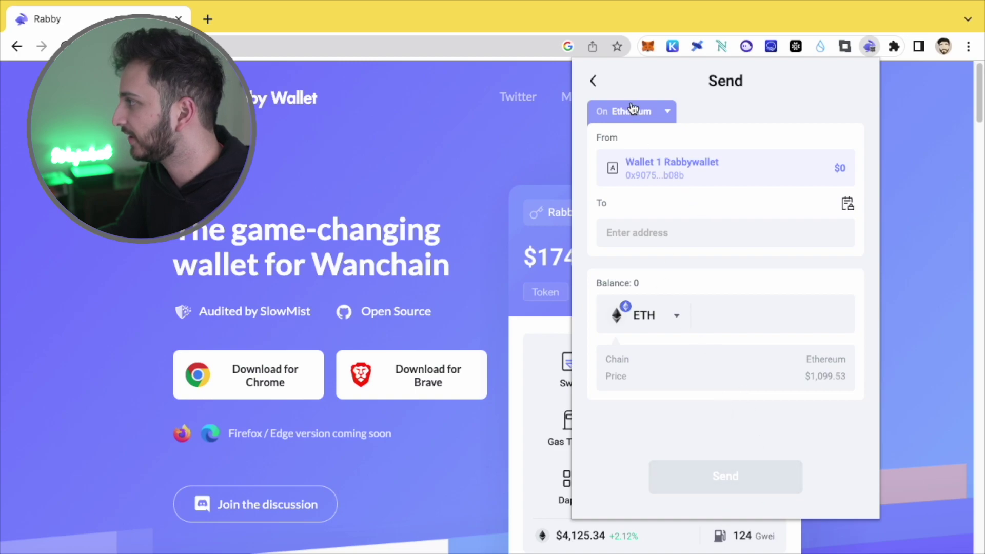
# Step: Look through the full list of chains supported by the Send form, keep Ethereum, and return to the wallet dashboard
pyautogui.click(633, 110)
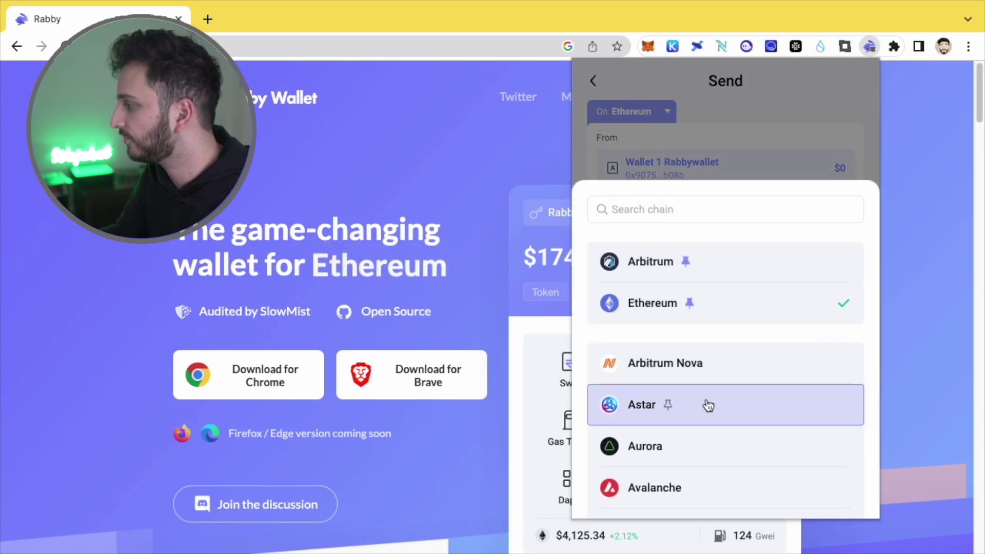
pyautogui.scroll(-2, 706, 354)
pyautogui.scroll(2, 729, 308)
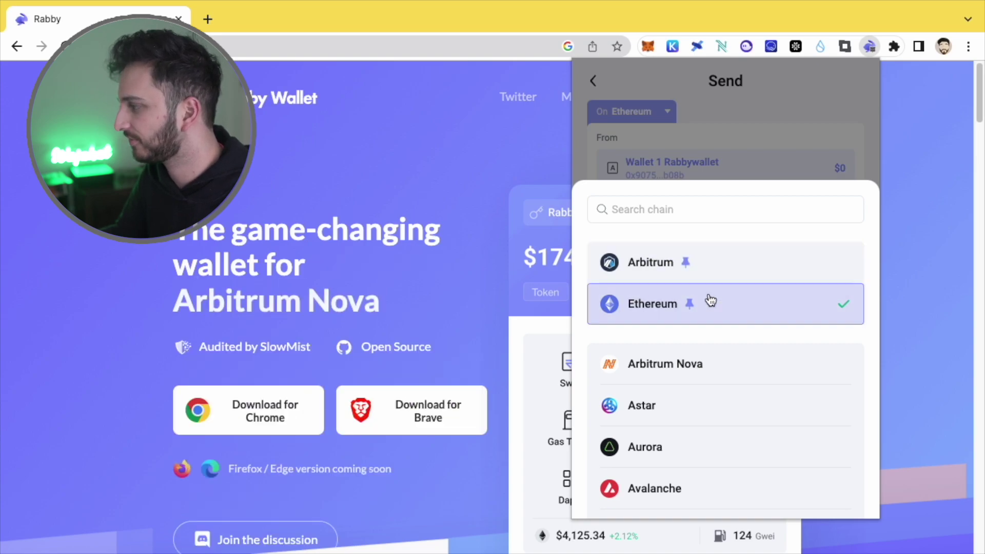
pyautogui.scroll(-2, 715, 308)
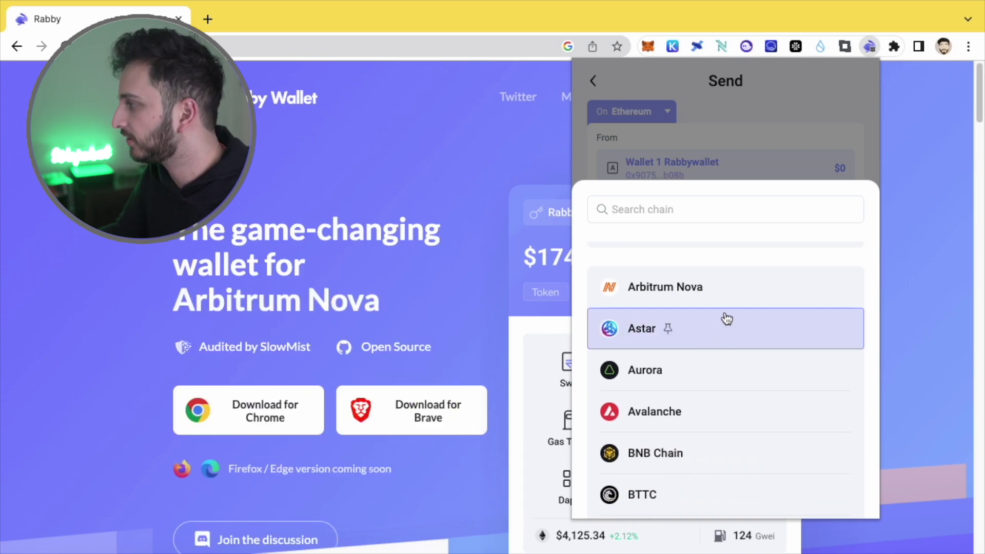
pyautogui.scroll(-1, 708, 324)
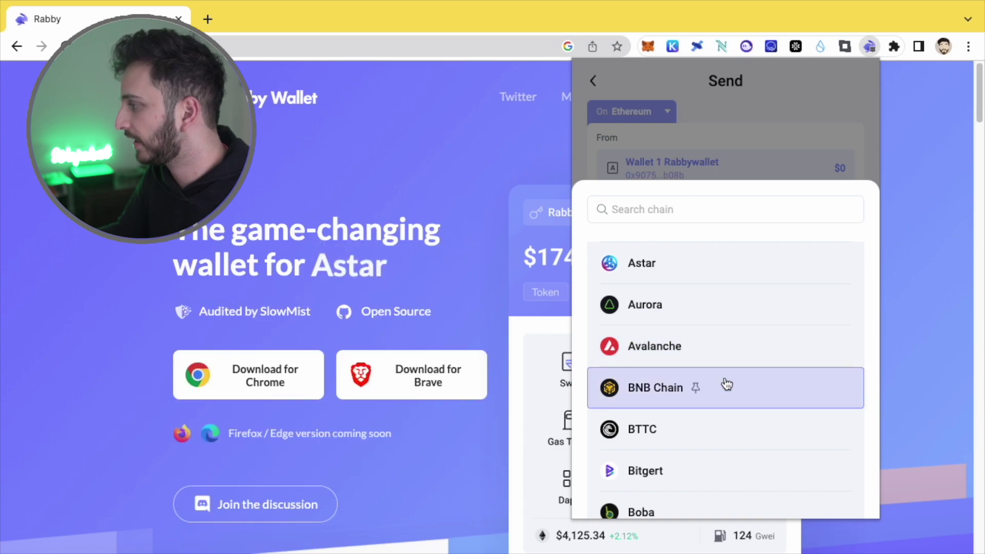
pyautogui.scroll(-1, 726, 385)
pyautogui.scroll(-3, 728, 345)
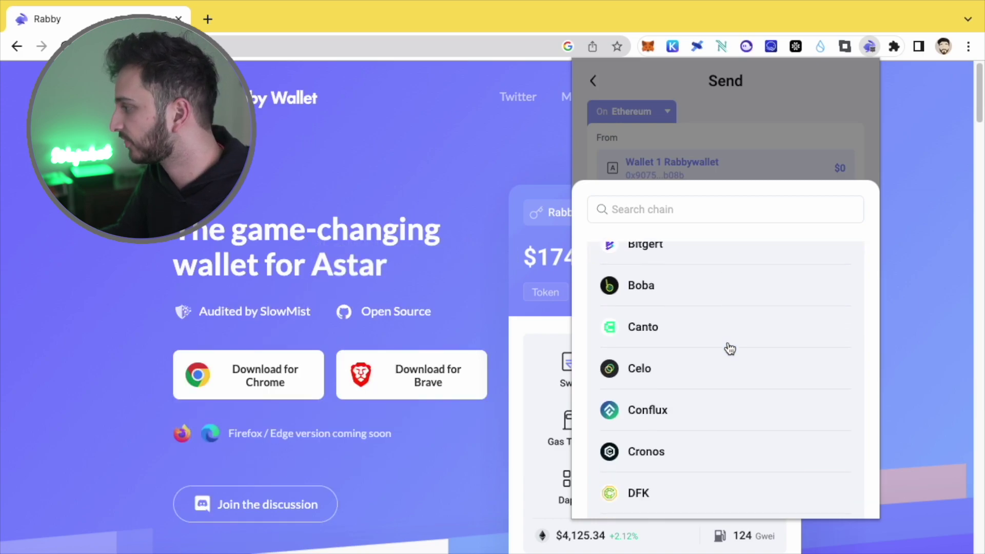
pyautogui.scroll(-1, 715, 345)
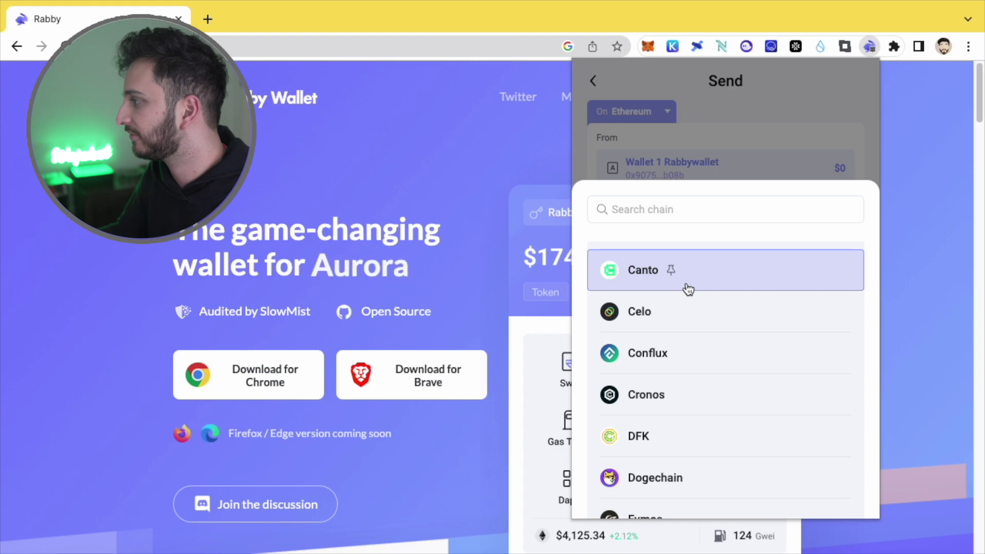
pyautogui.scroll(-1, 719, 329)
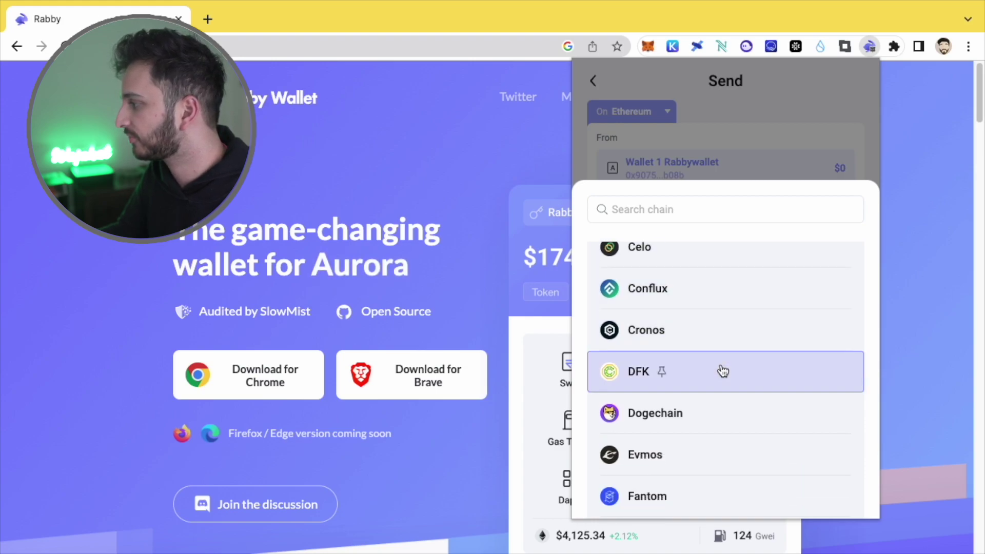
pyautogui.scroll(-1, 722, 372)
pyautogui.scroll(-1, 726, 379)
pyautogui.scroll(-2, 725, 380)
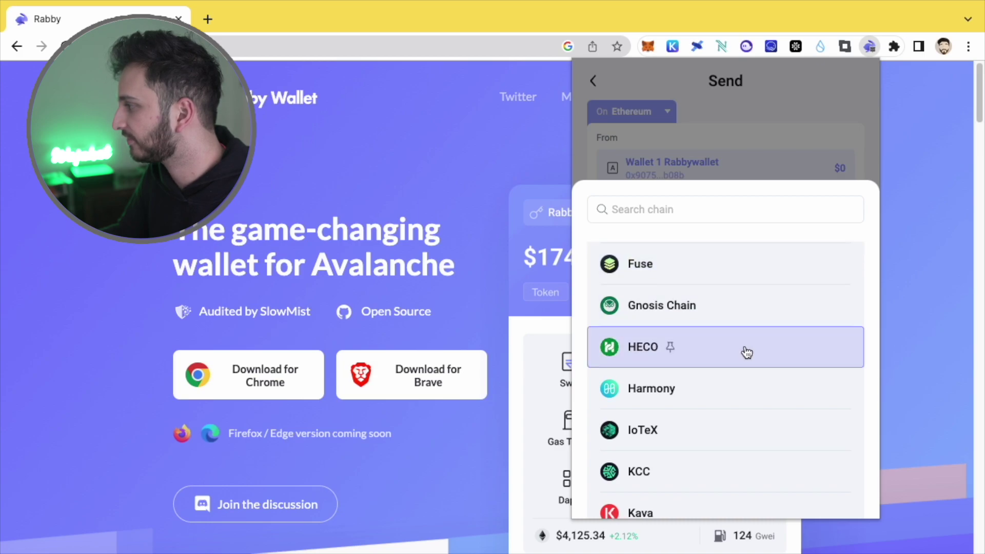
pyautogui.scroll(-3, 744, 349)
pyautogui.scroll(-2, 750, 341)
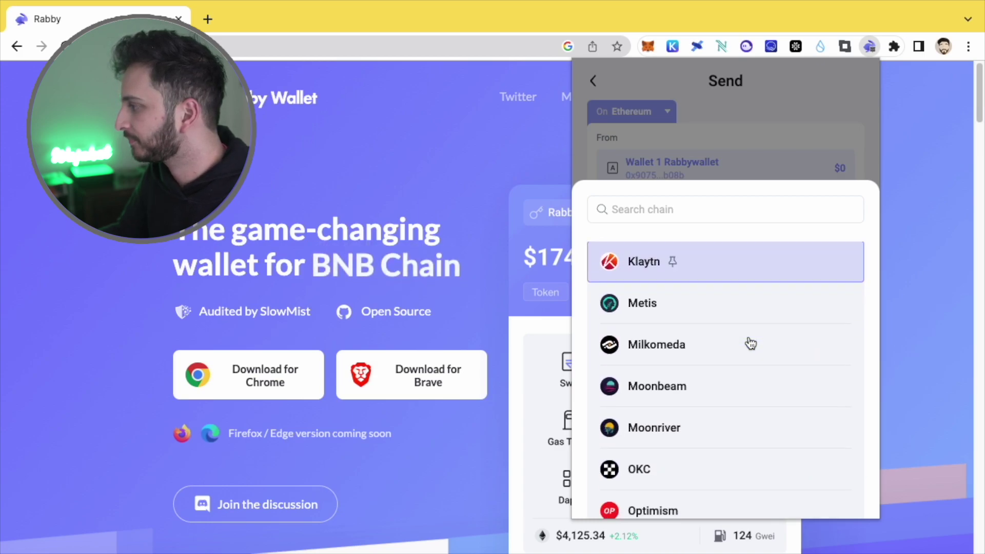
pyautogui.scroll(-2, 747, 343)
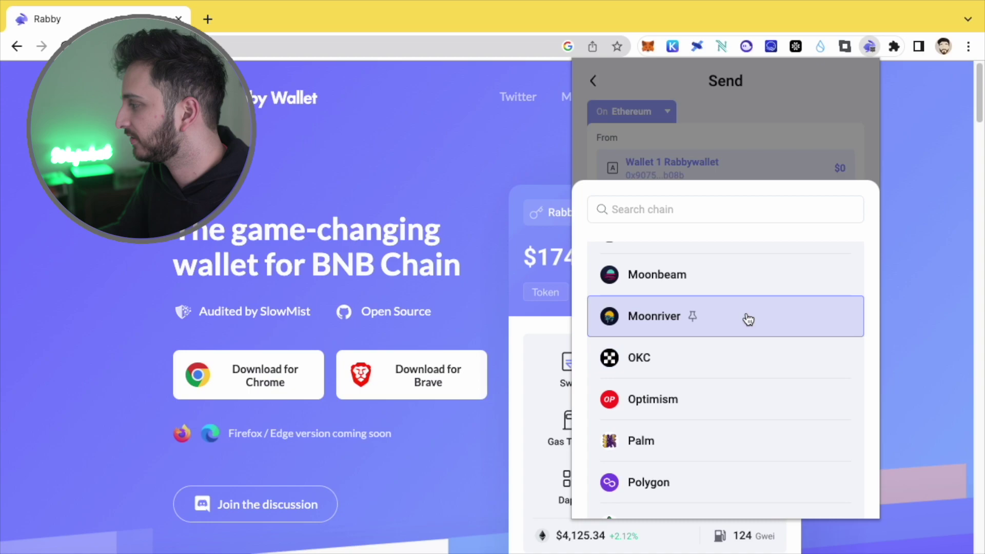
pyautogui.scroll(-1, 775, 380)
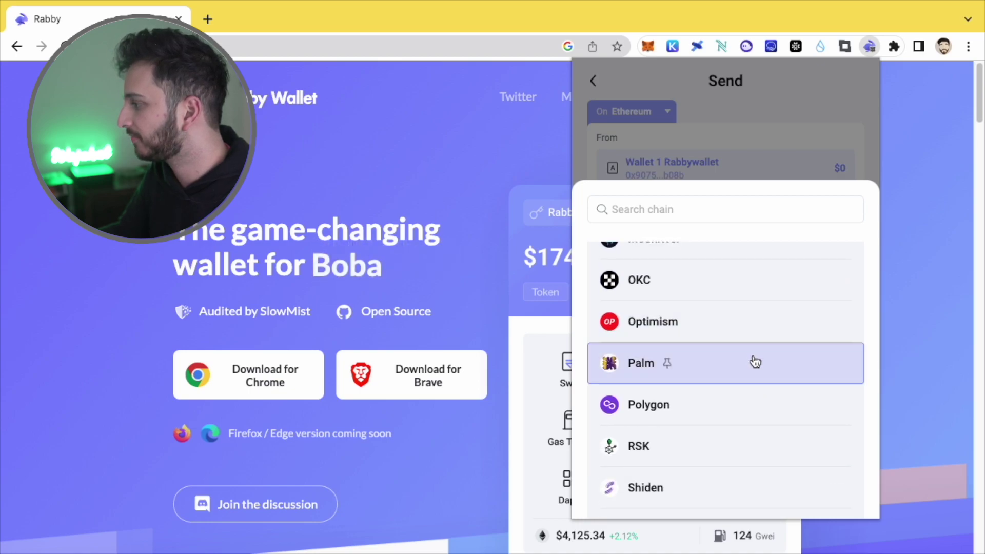
pyautogui.scroll(-3, 750, 363)
pyautogui.scroll(-1, 665, 341)
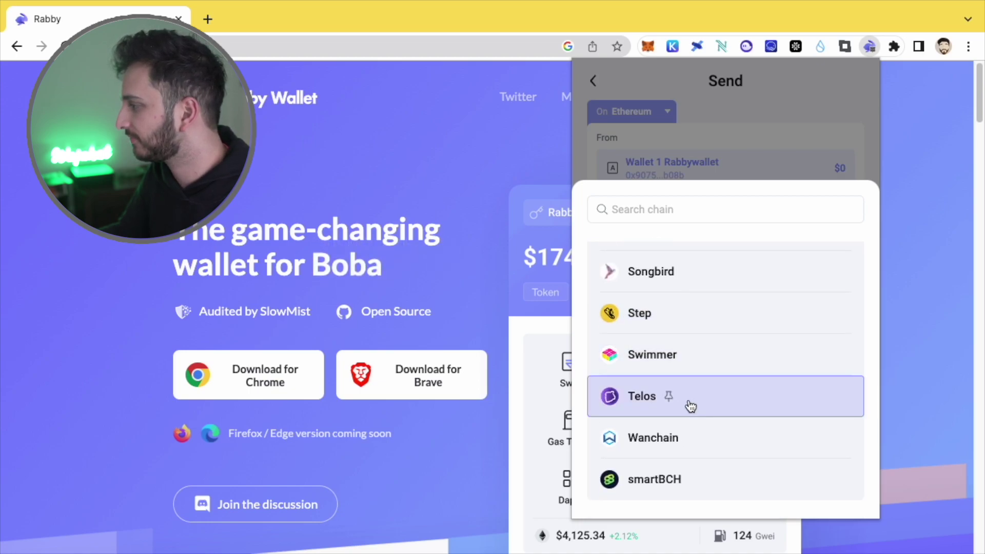
pyautogui.click(658, 169)
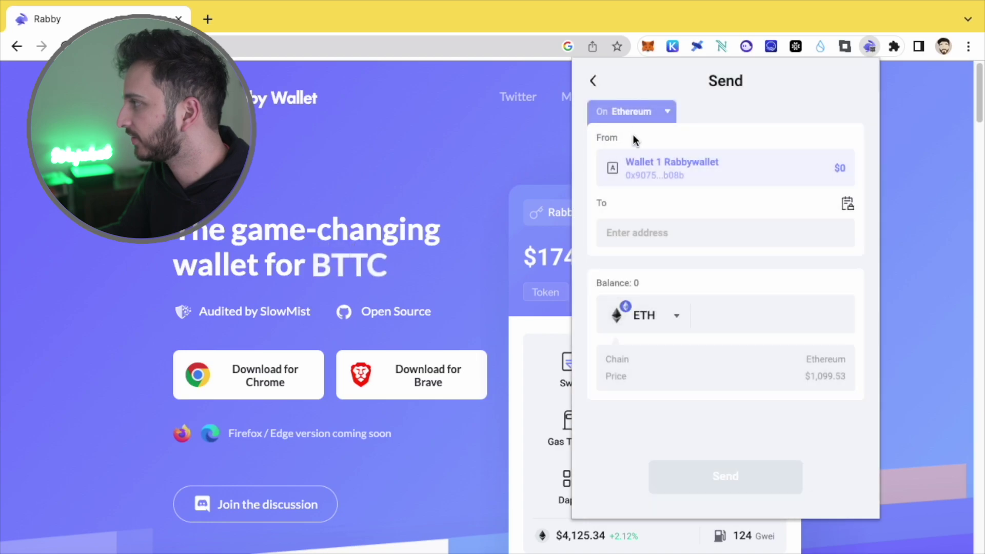
pyautogui.click(595, 81)
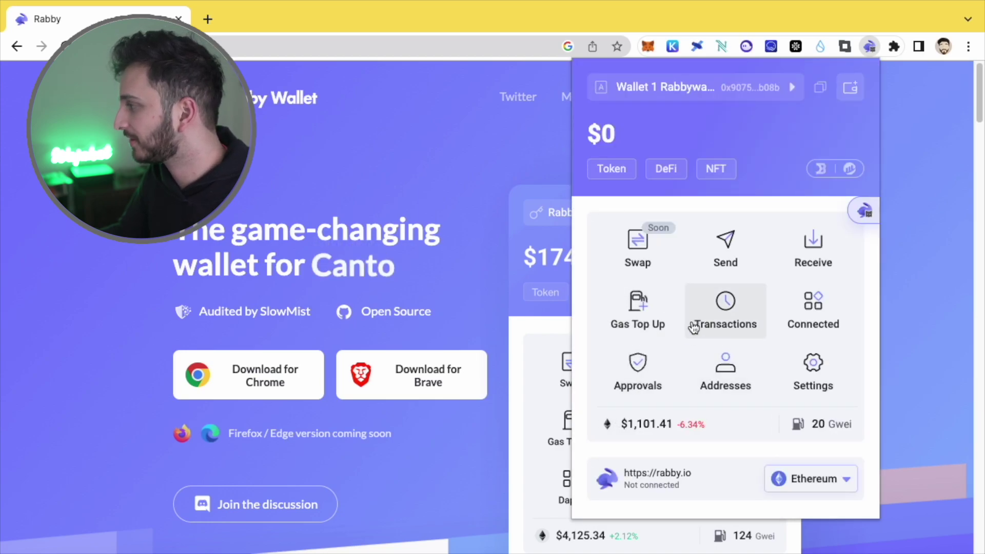
# Step: View the wallet's receive address and QR code for the Arbitrum chain, and return to the dashboard
pyautogui.click(805, 256)
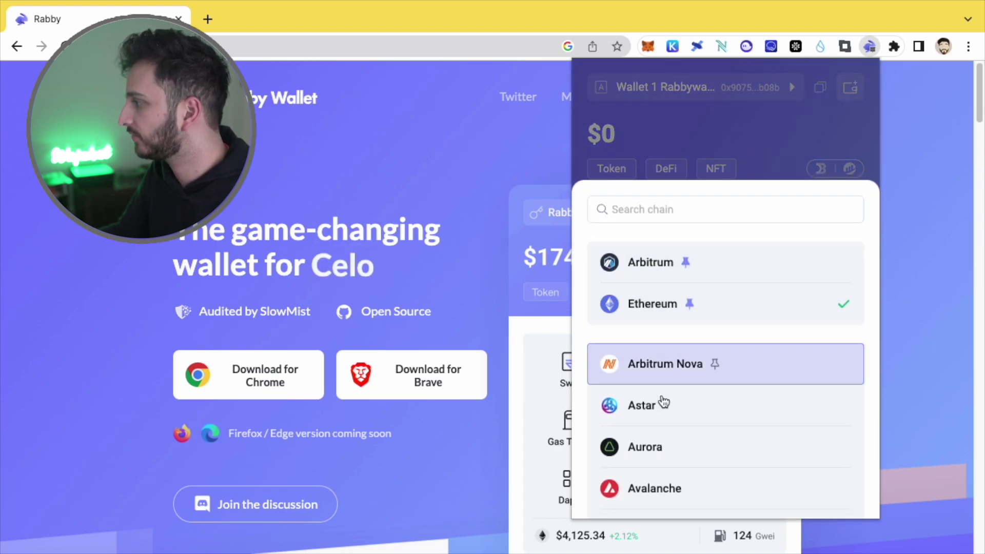
pyautogui.click(735, 277)
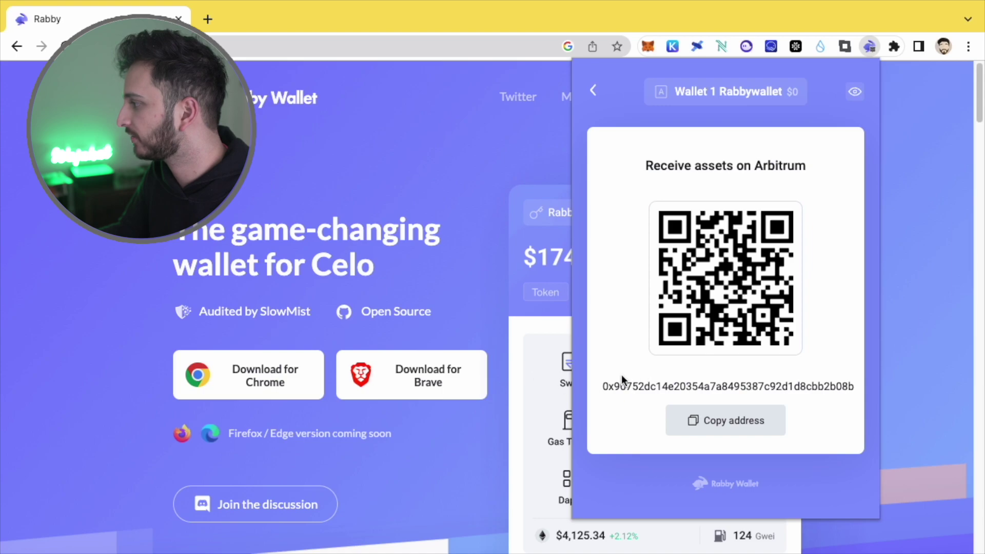
pyautogui.click(610, 100)
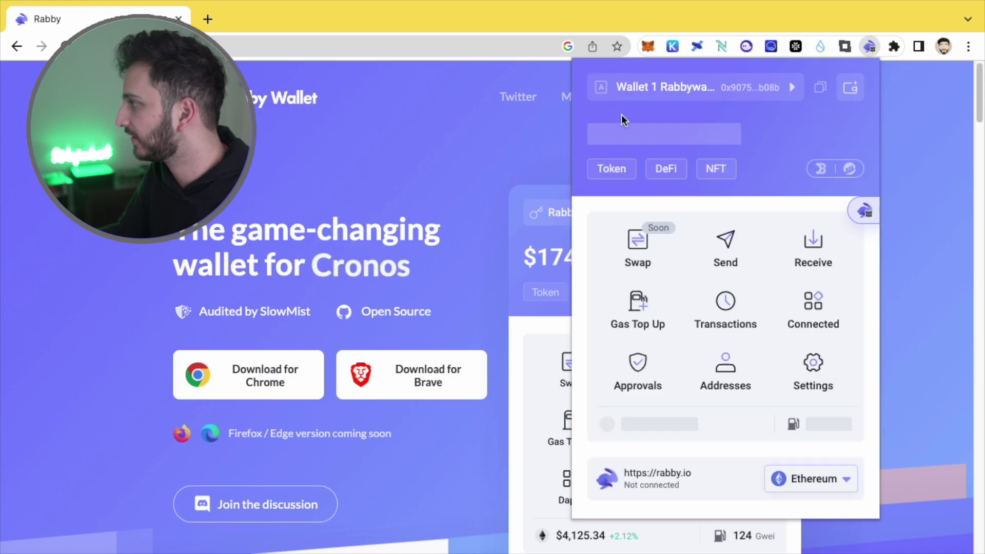
# Step: View the receive address and QR code for the Fantom chain, and return to the dashboard
pyautogui.click(804, 256)
pyautogui.scroll(-5, 704, 390)
pyautogui.scroll(-1, 701, 398)
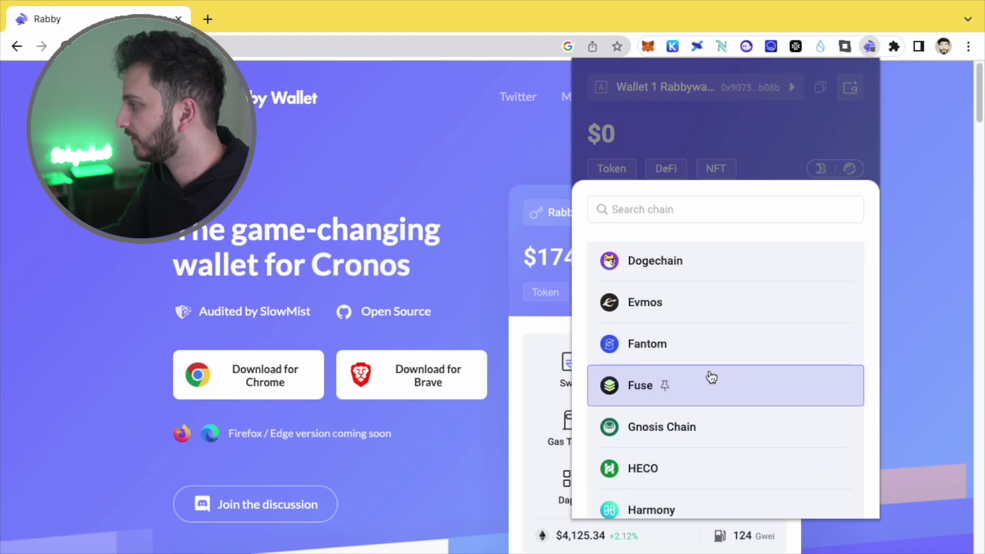
pyautogui.click(713, 356)
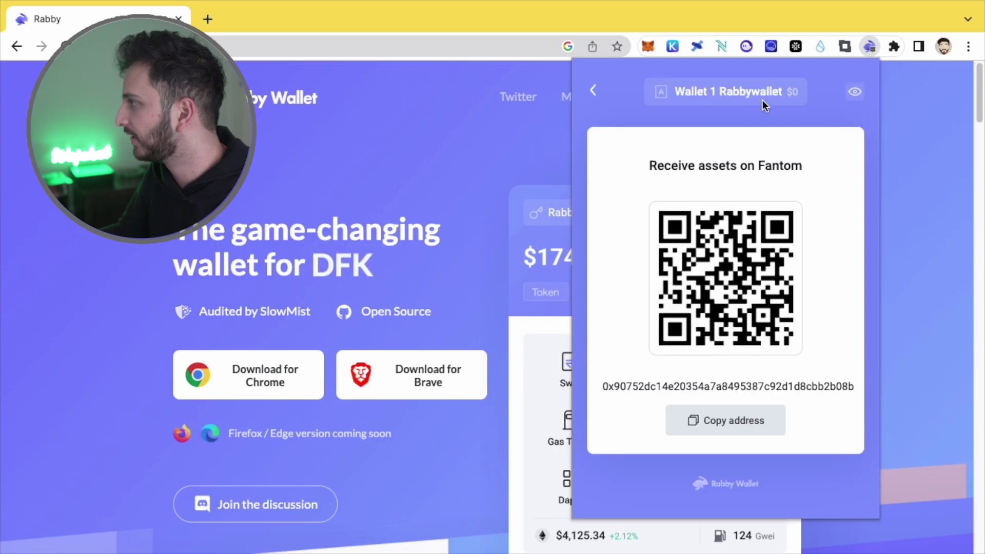
pyautogui.click(593, 91)
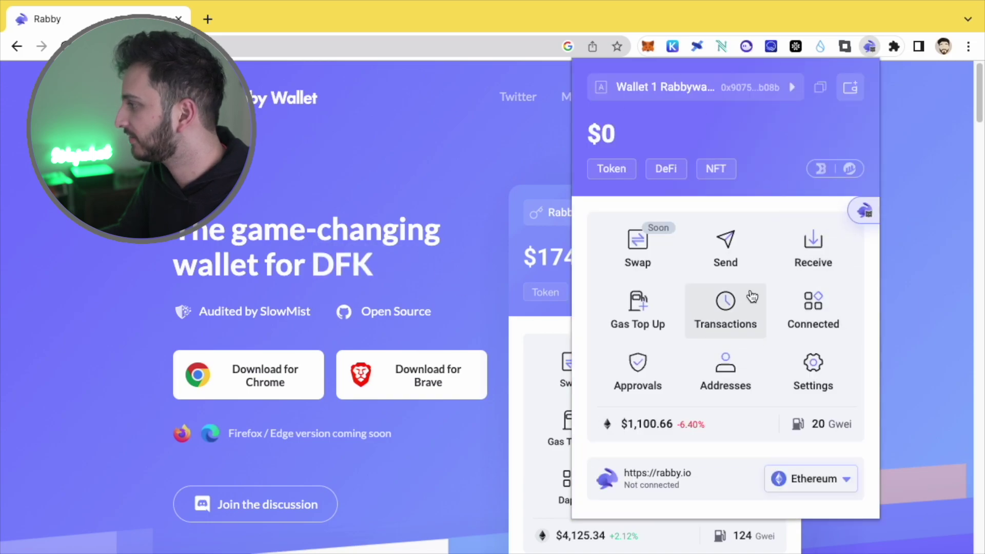
# Step: Set up an Instant Gas Top Up of $20 on the Avalanche chain
pyautogui.click(638, 321)
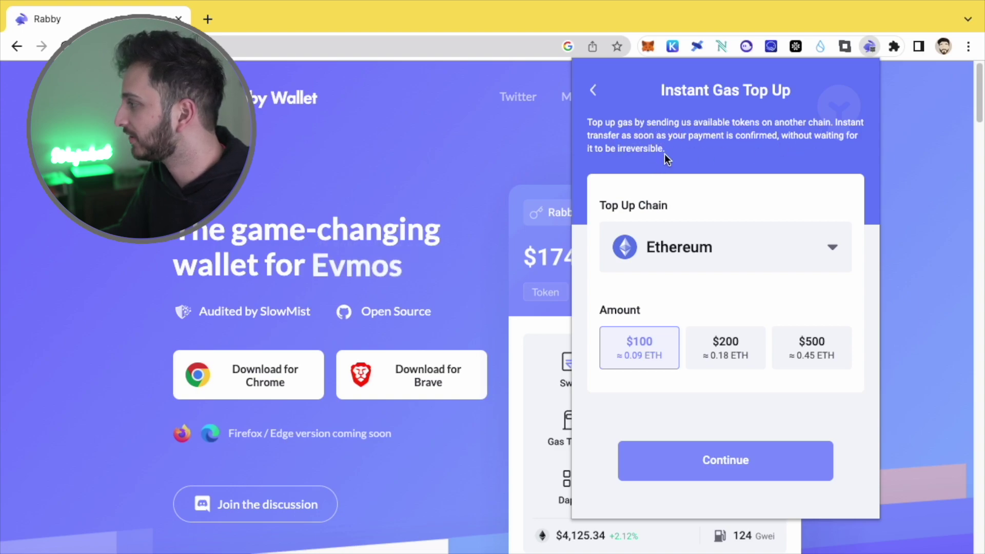
pyautogui.click(695, 248)
pyautogui.scroll(-5, 718, 410)
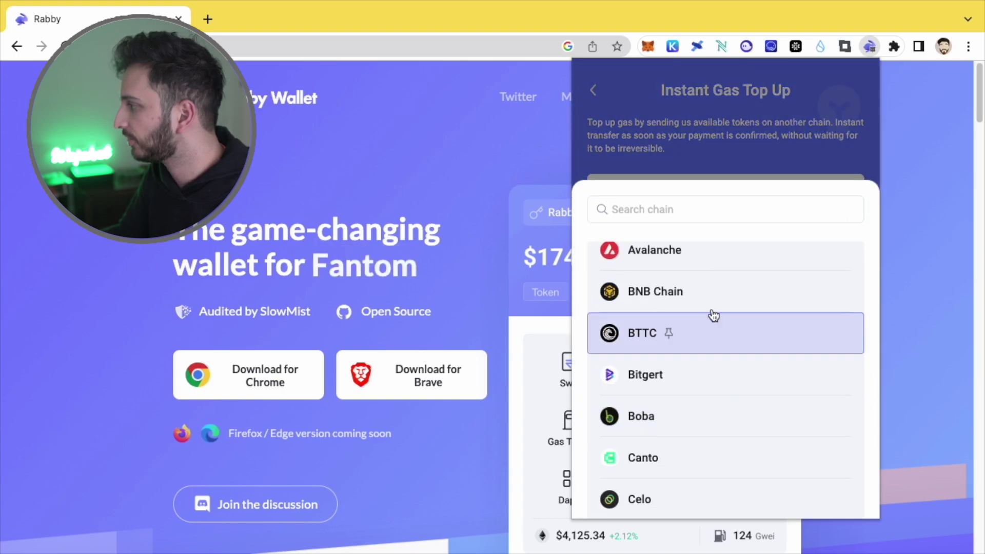
pyautogui.click(699, 259)
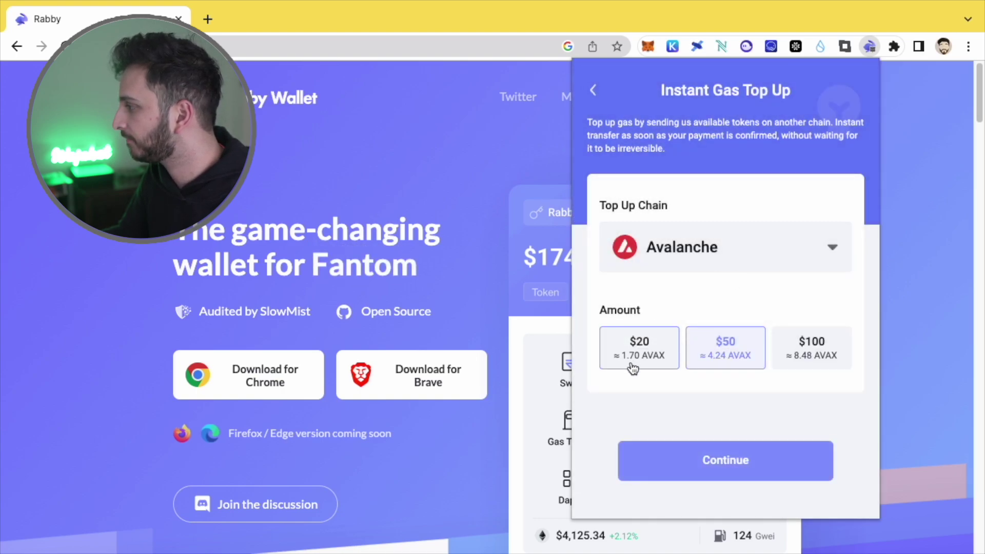
pyautogui.click(637, 361)
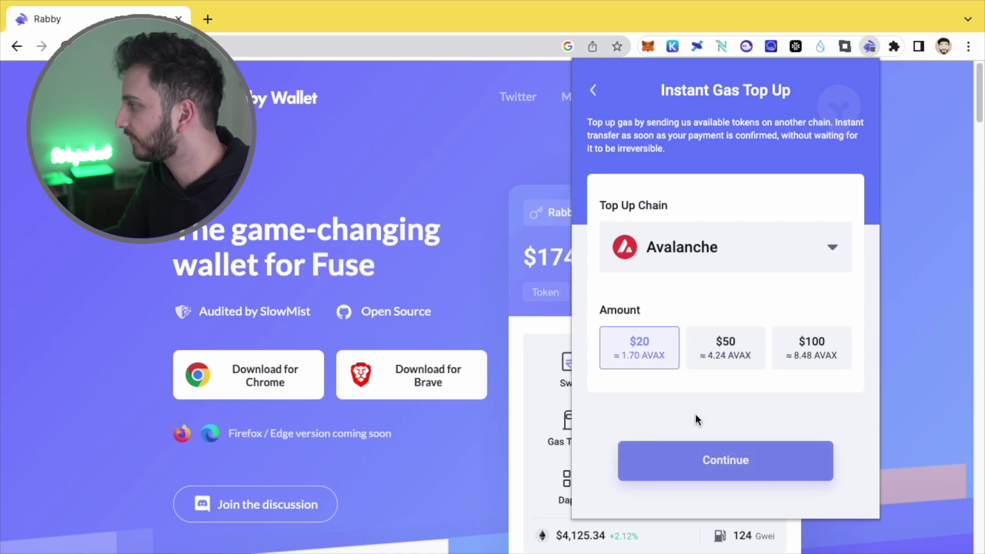
# Step: Examine the gas top-up payment and its supported payment tokens, and leave the top-up without confirming
pyautogui.click(712, 460)
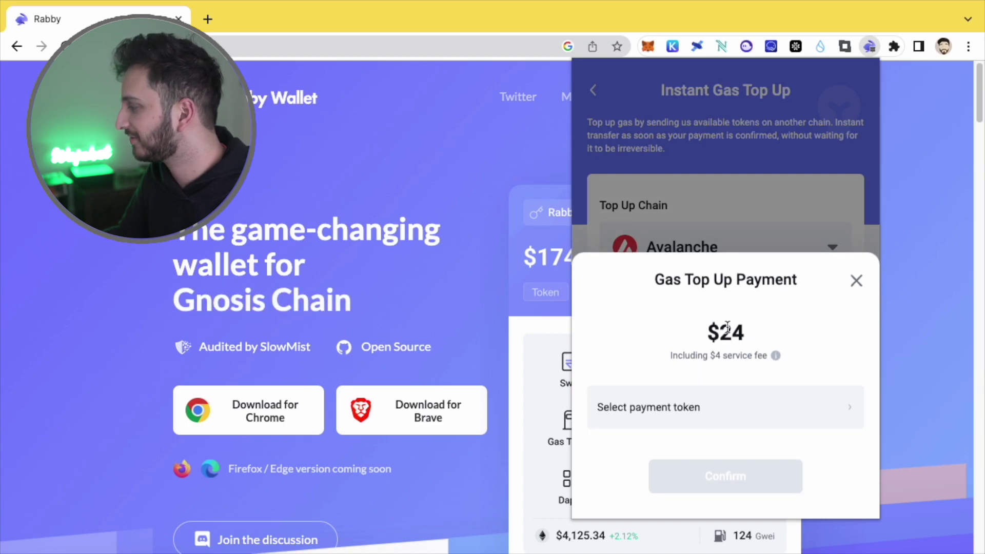
pyautogui.click(715, 395)
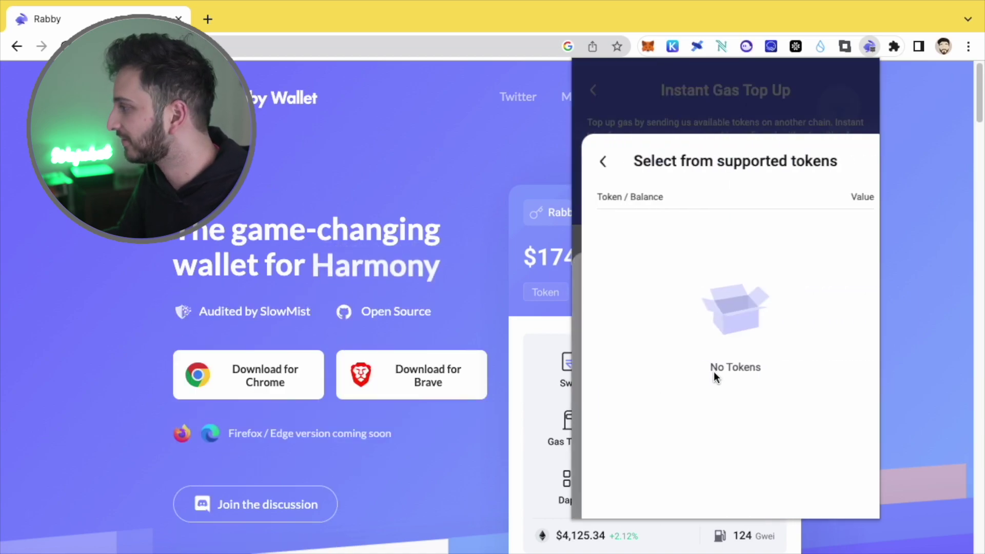
pyautogui.click(599, 162)
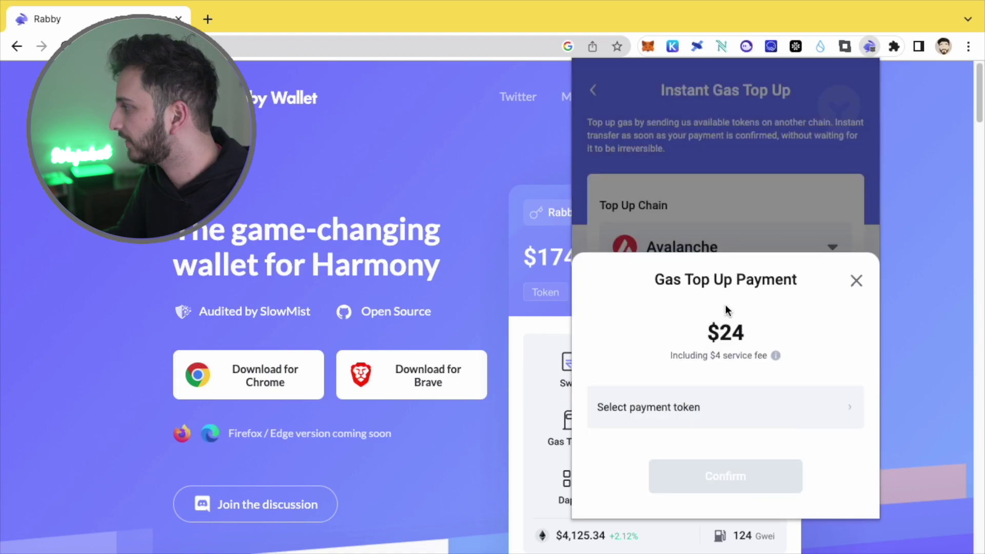
pyautogui.click(855, 282)
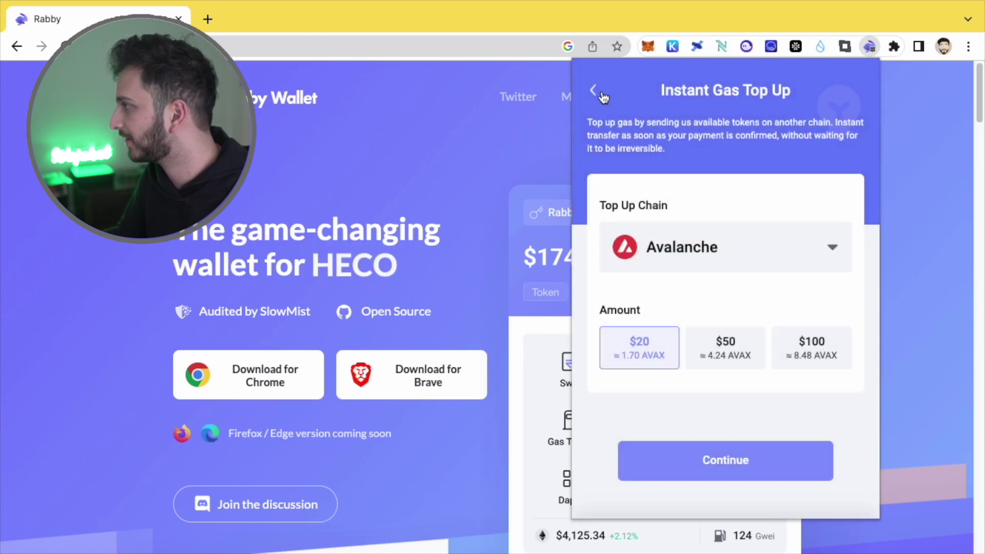
pyautogui.click(594, 91)
# Step: View the wallet's transaction history and return to the dashboard
pyautogui.click(726, 321)
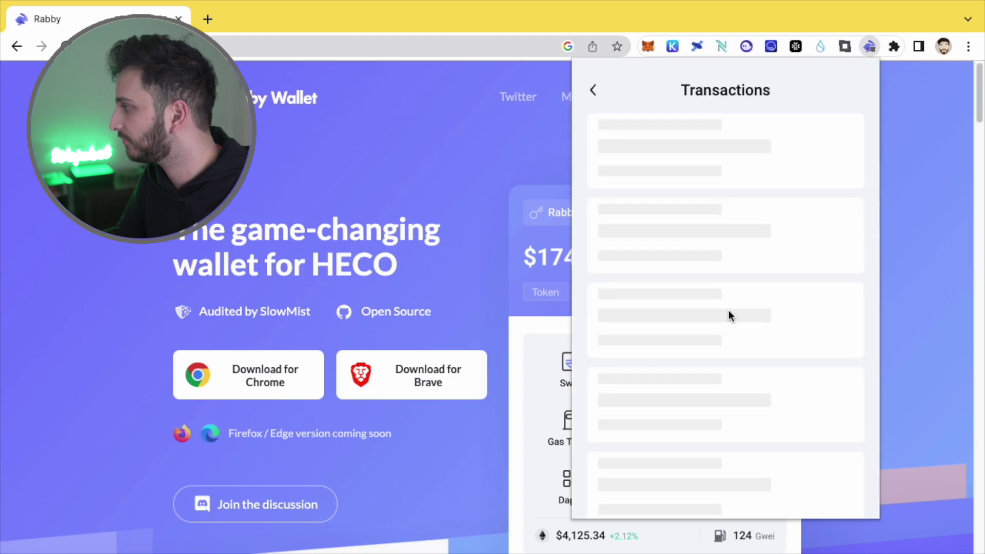
pyautogui.click(594, 91)
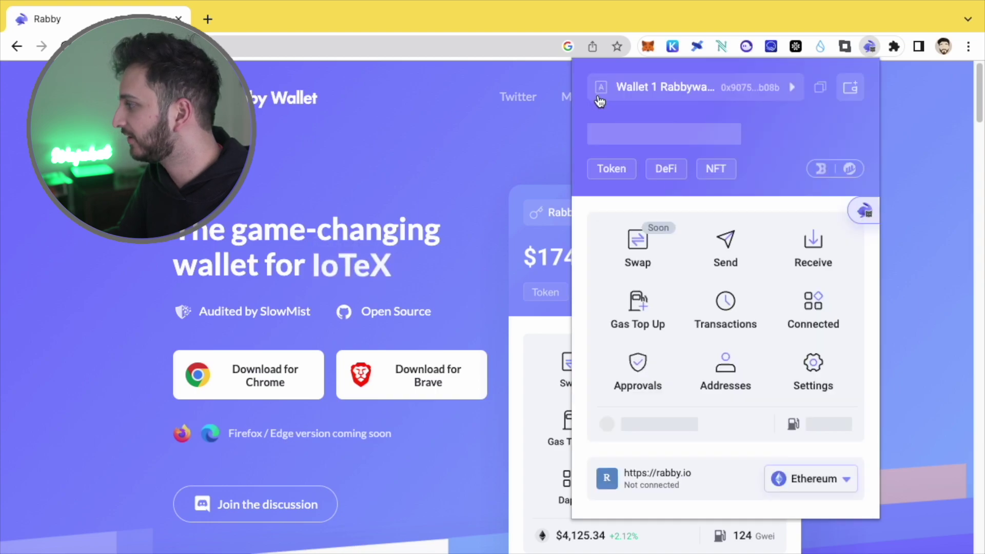
pyautogui.click(814, 320)
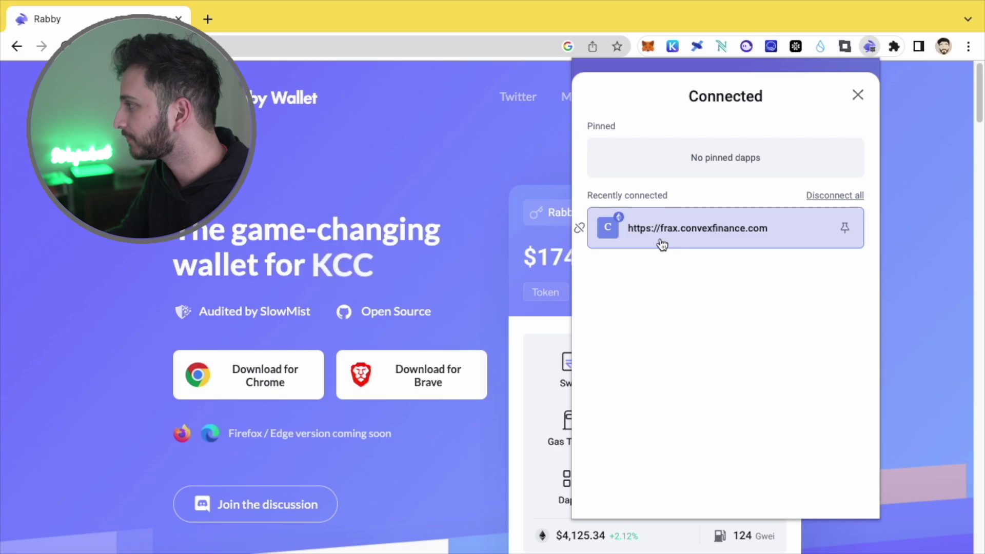
pyautogui.click(848, 232)
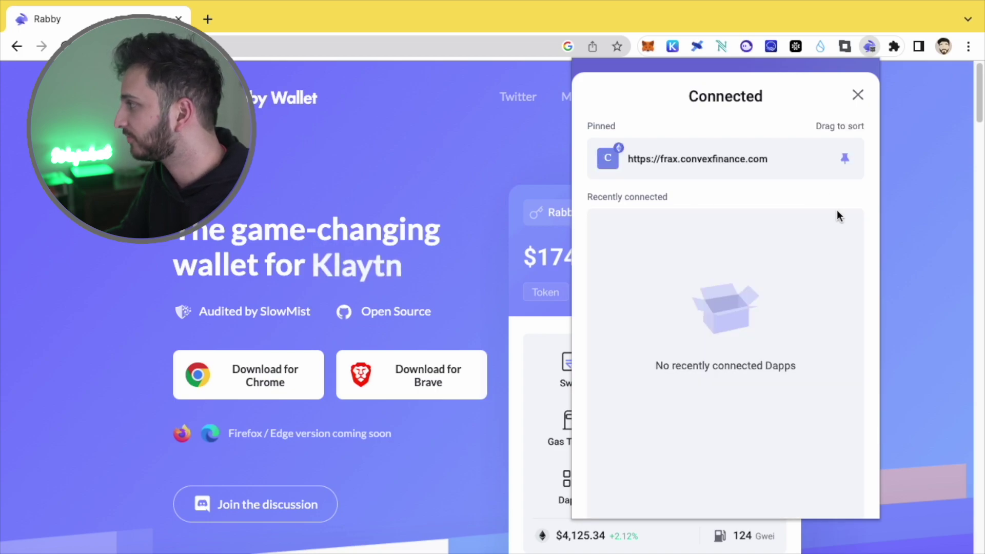
pyautogui.click(845, 158)
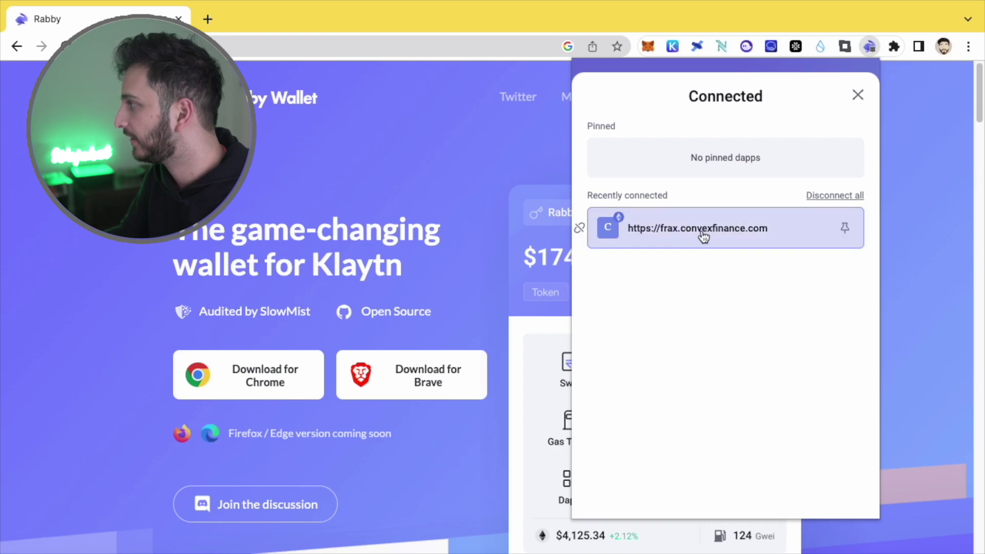
pyautogui.click(580, 229)
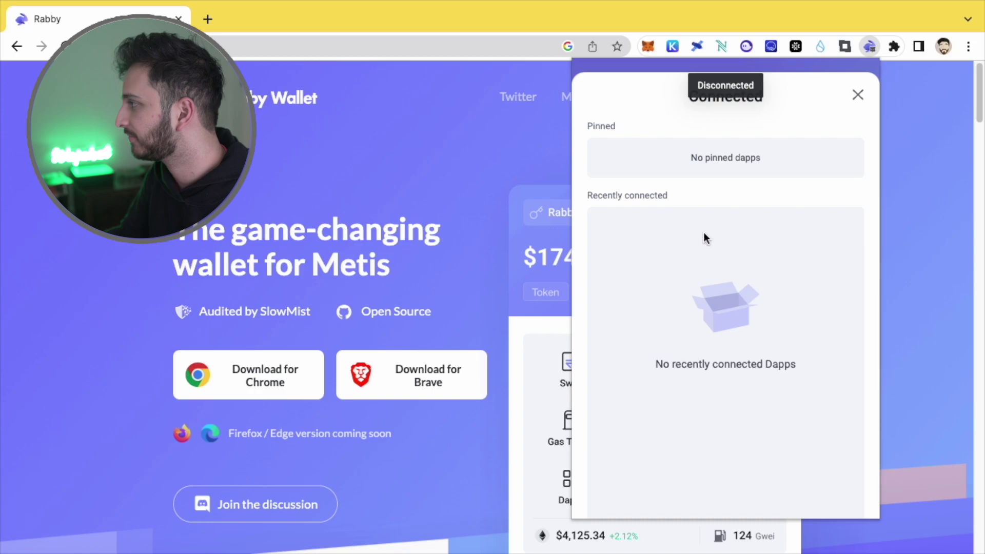
pyautogui.click(856, 95)
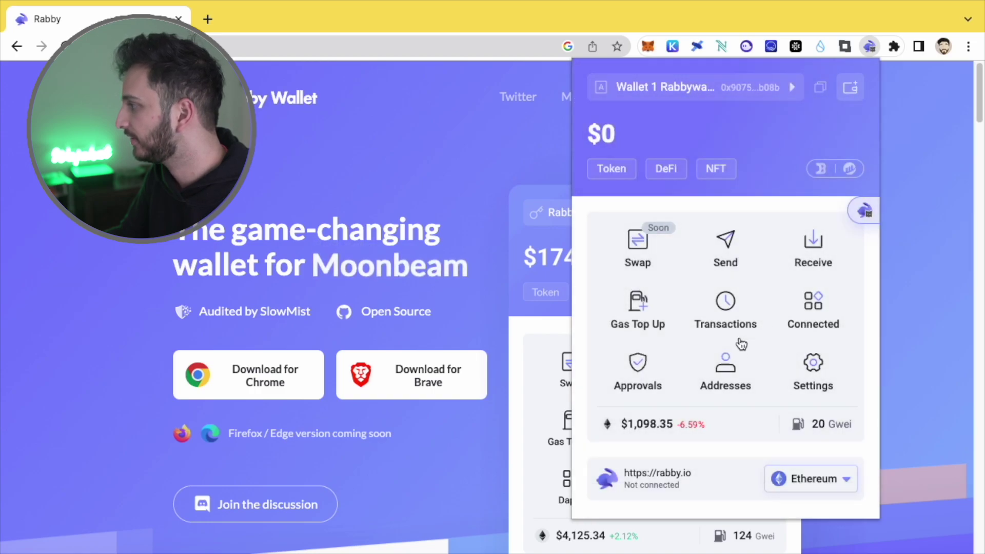
# Step: View the wallet's token approvals and its address management list, returning to the dashboard after each
pyautogui.click(645, 365)
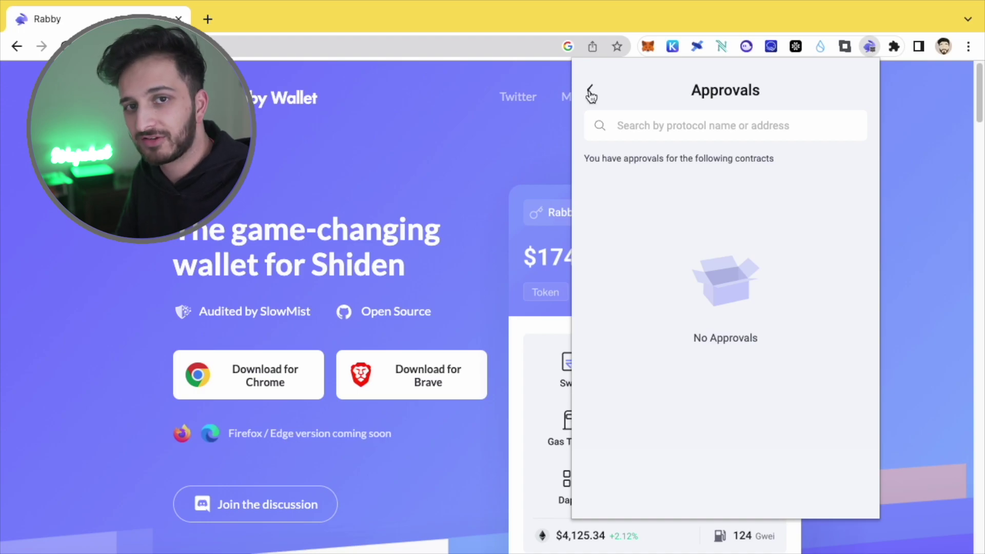
pyautogui.click(591, 93)
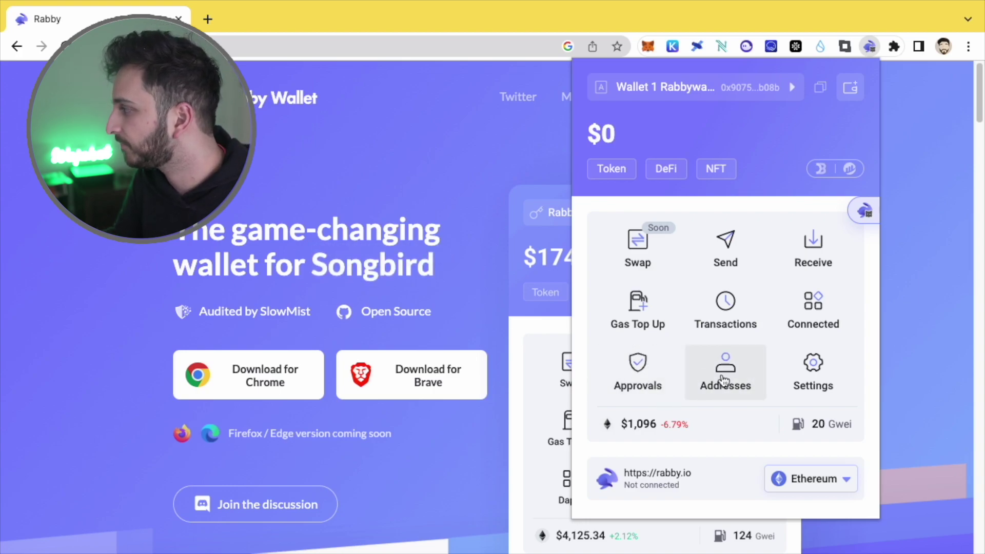
pyautogui.click(724, 374)
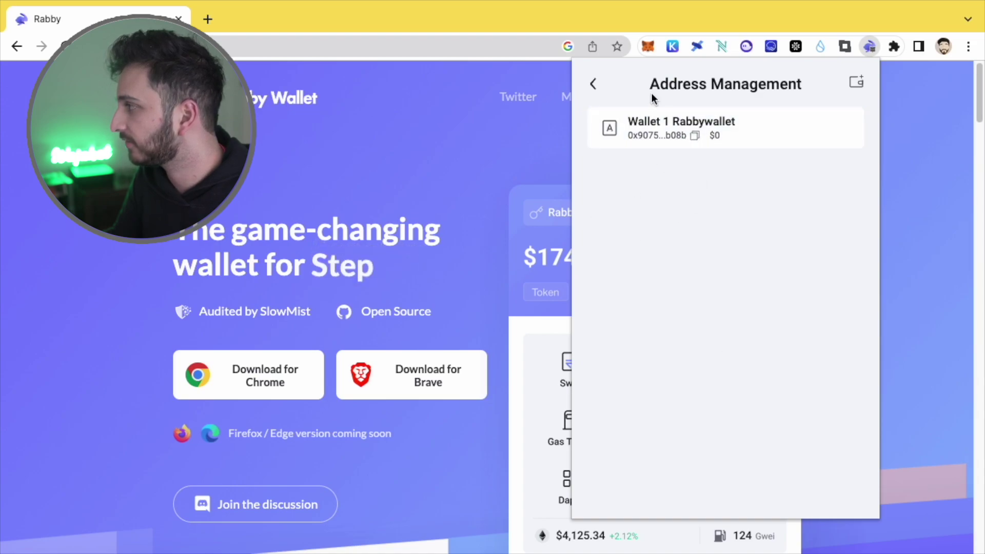
pyautogui.click(594, 83)
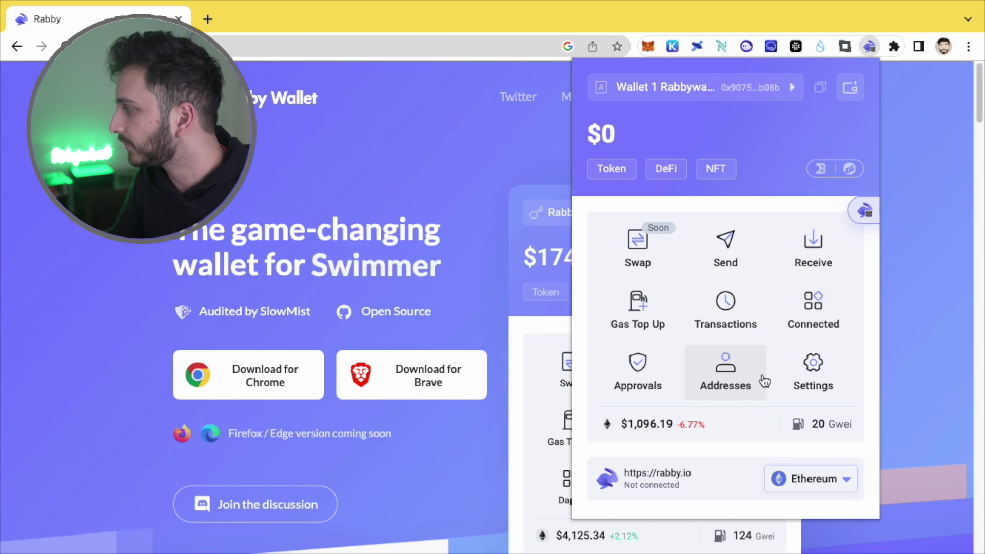
# Step: Review the signed transactions and signed texts in the settings' signature record, and close the settings
pyautogui.click(813, 377)
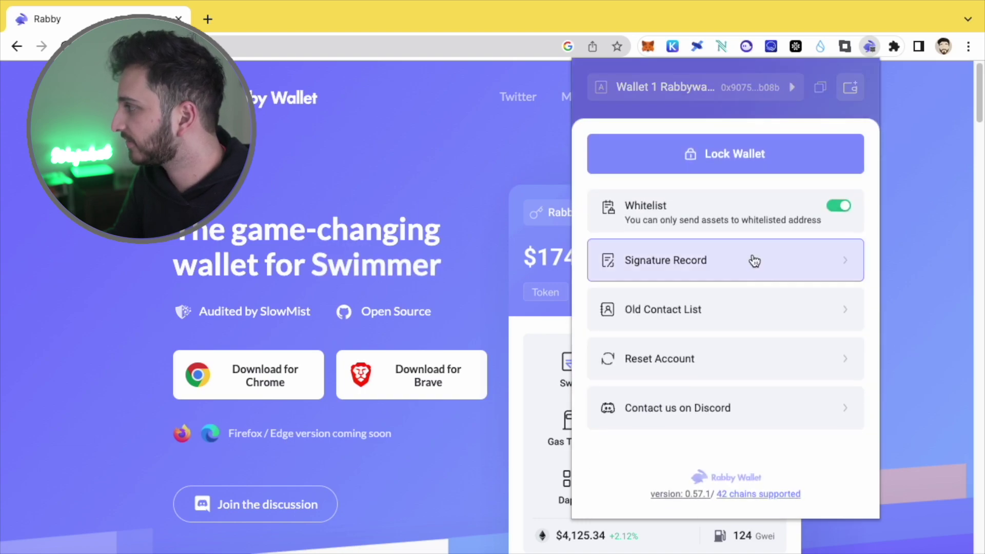
pyautogui.click(721, 264)
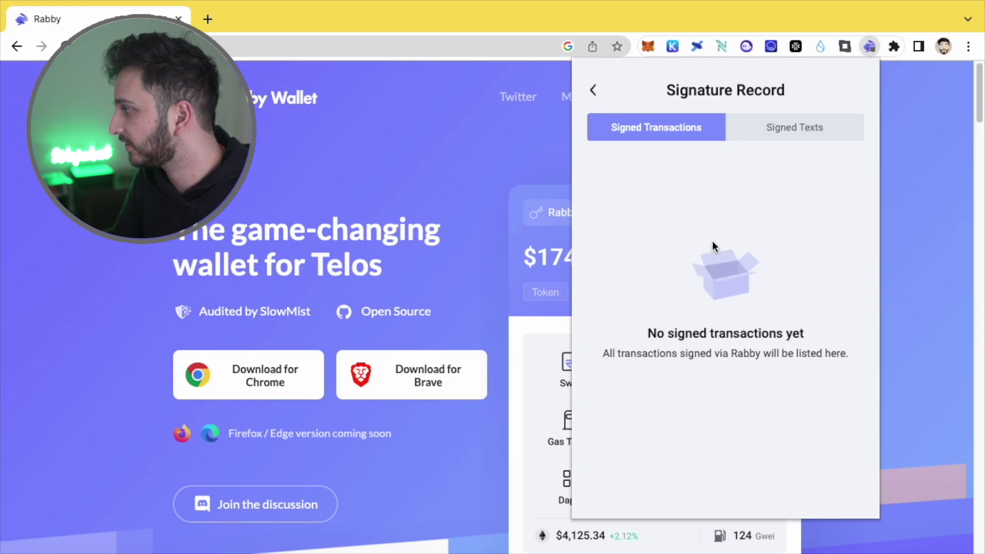
pyautogui.click(773, 131)
pyautogui.click(687, 134)
pyautogui.click(807, 133)
pyautogui.click(693, 131)
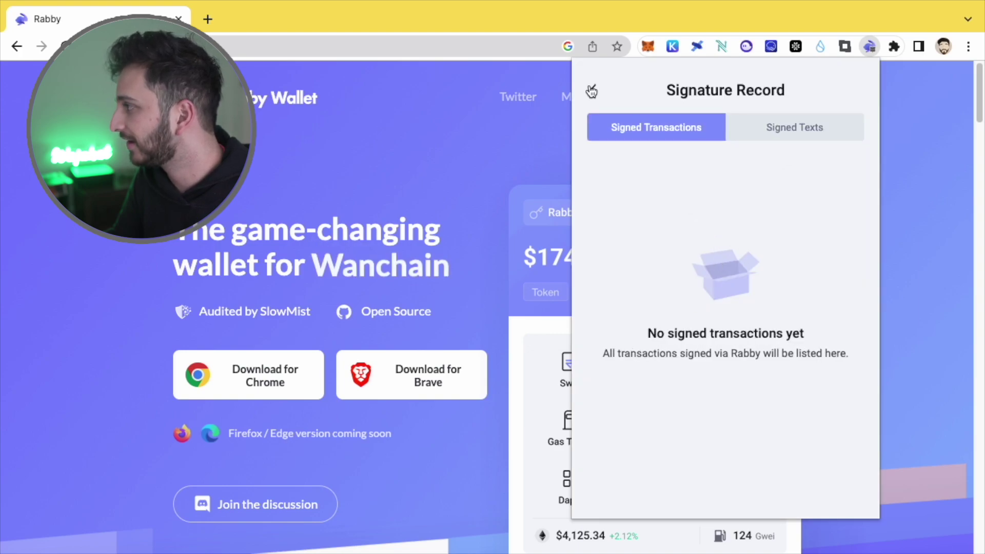
pyautogui.click(593, 89)
pyautogui.click(831, 399)
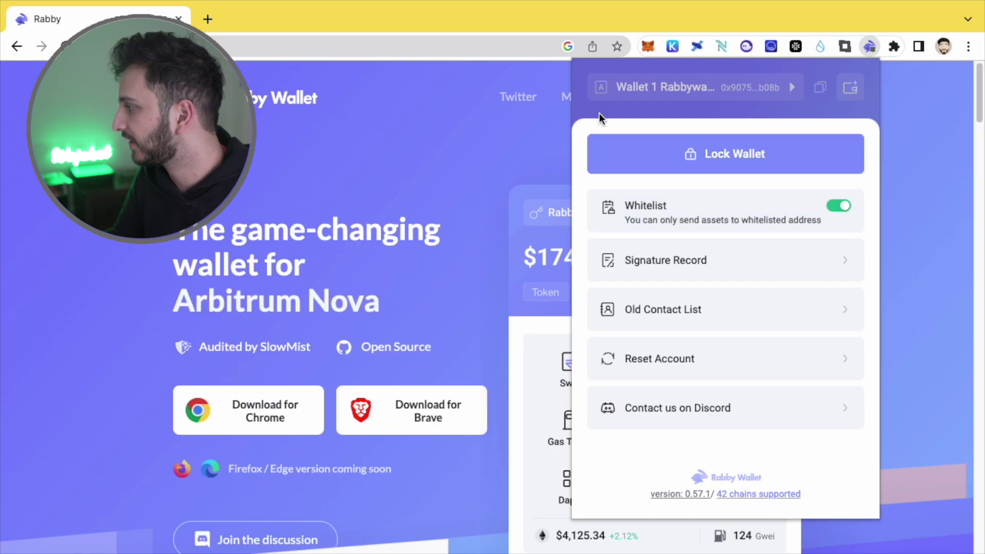
pyautogui.click(795, 111)
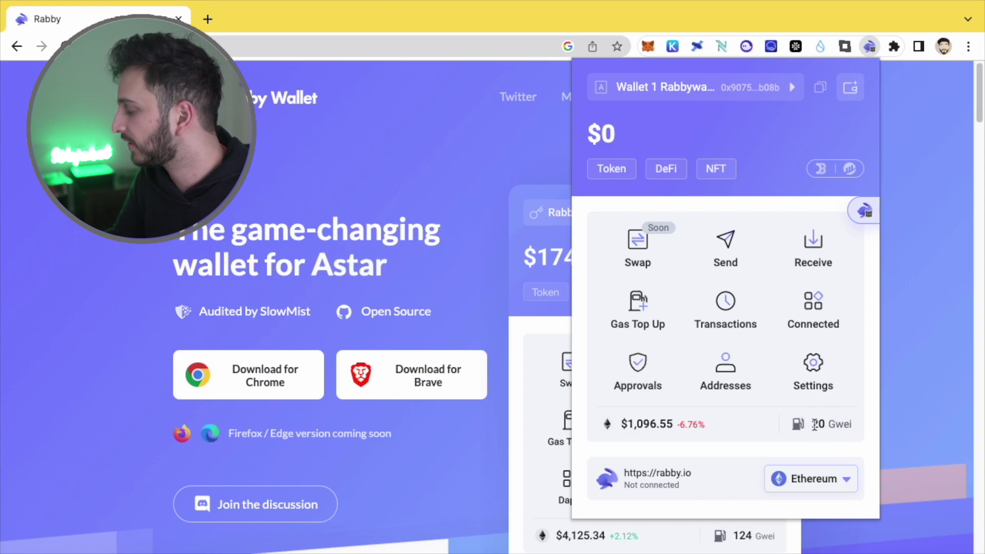
# Step: Examine the gas price and the Ethereum token price shown on the wallet dashboard
pyautogui.moveTo(811, 424); pyautogui.dragTo(851, 426)
pyautogui.click(856, 431)
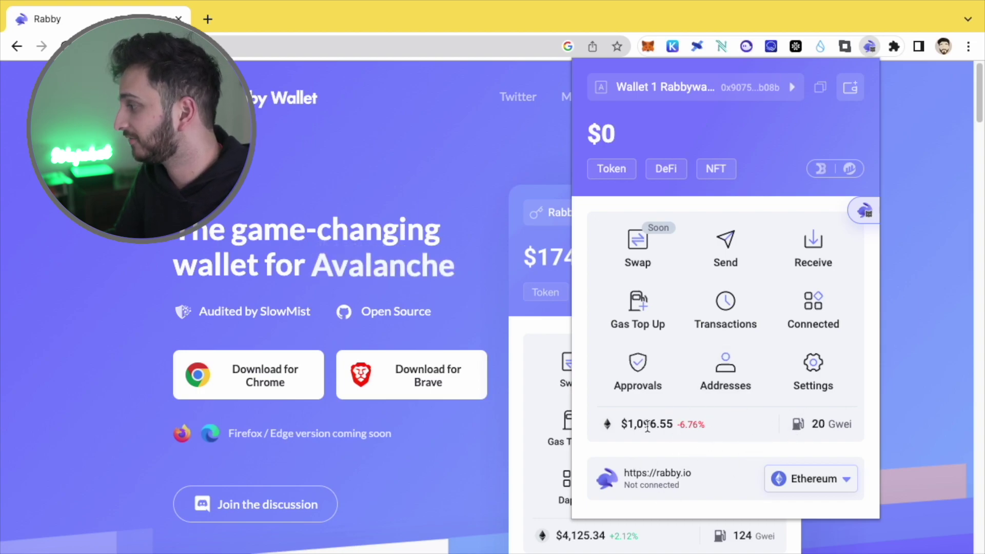
pyautogui.moveTo(636, 424); pyautogui.dragTo(688, 426)
pyautogui.click(731, 435)
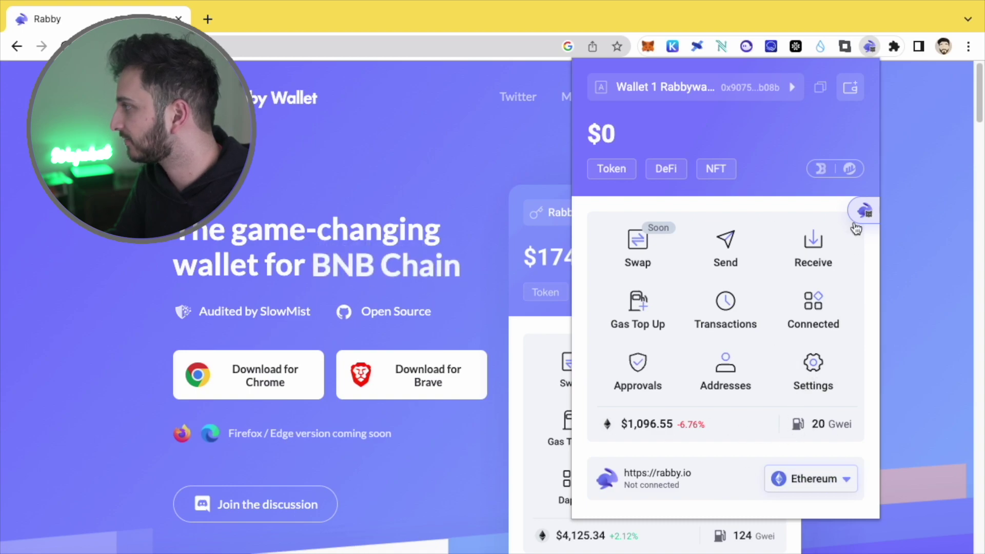
pyautogui.moveTo(862, 209)
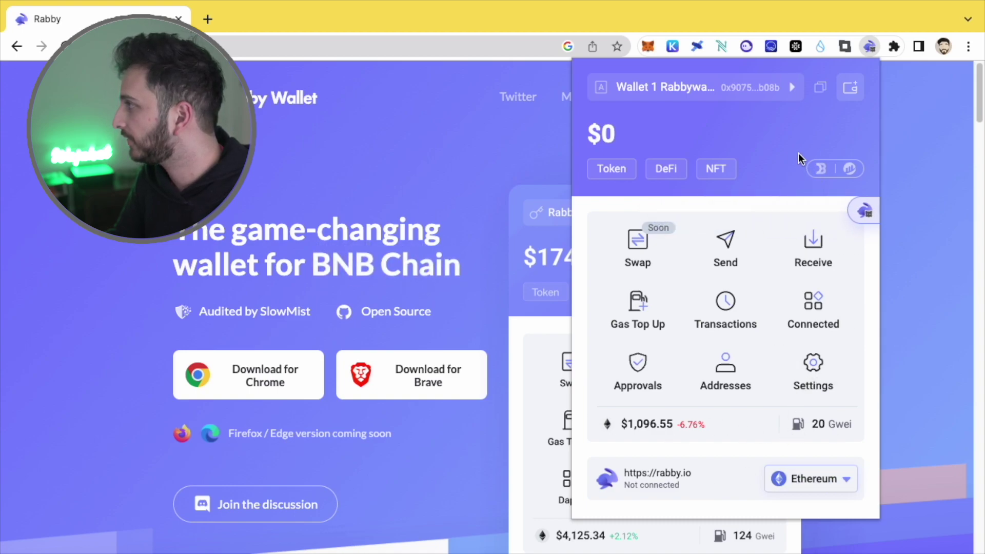
# Step: Open the wallet address's DeBank profile from the dashboard and examine its portfolio and Hi offer price information
pyautogui.click(820, 176)
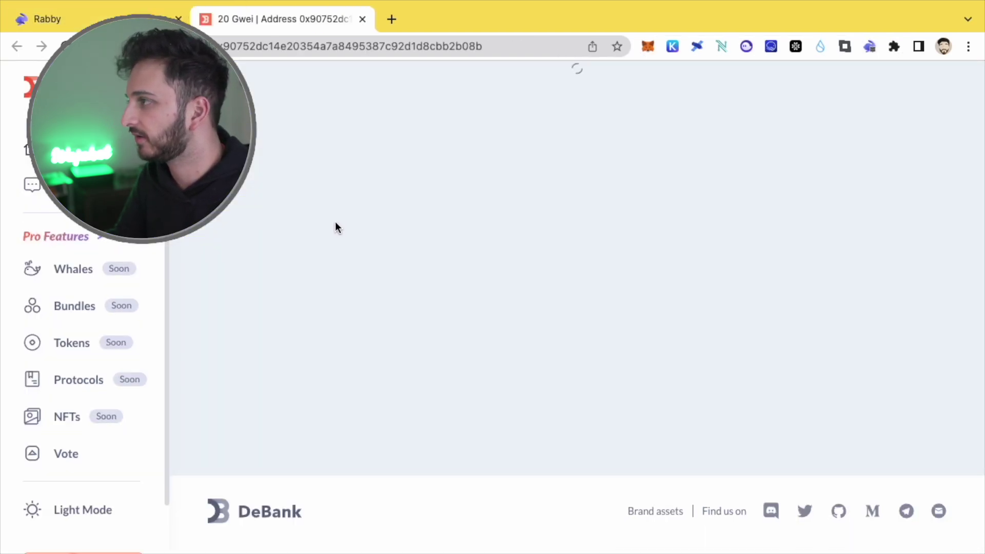
pyautogui.scroll(-3, 392, 249)
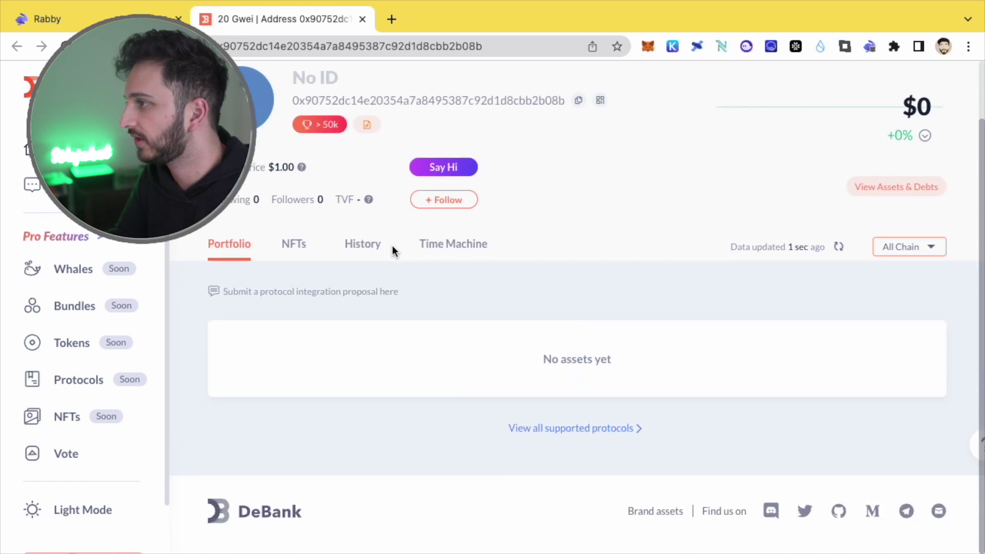
pyautogui.moveTo(300, 168)
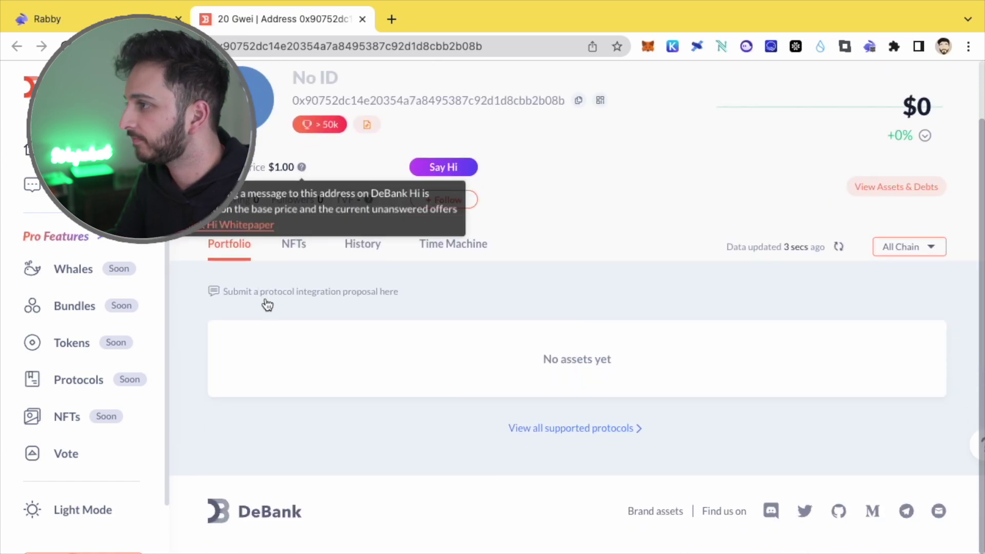
pyautogui.scroll(2, 258, 243)
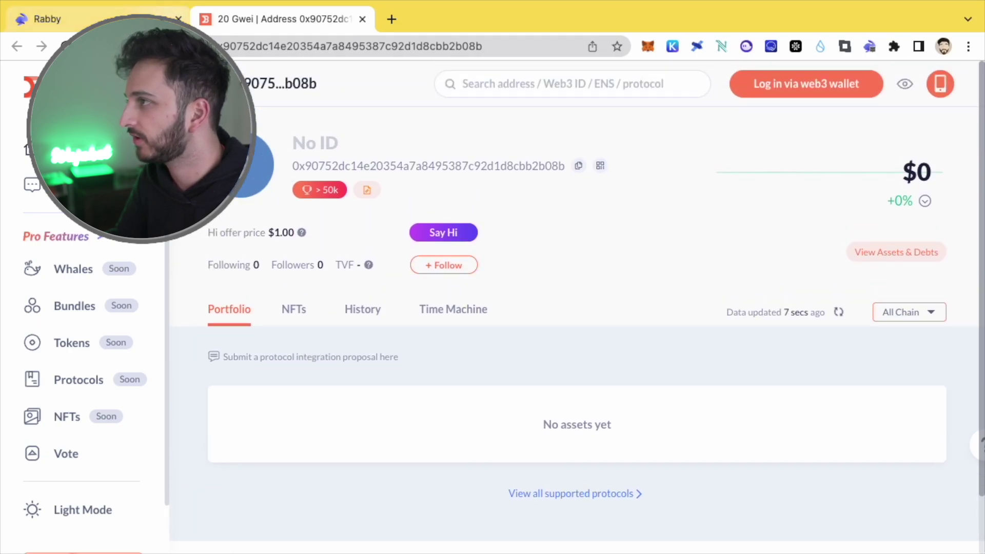
# Step: Return to the Rabby page, reopen the wallet, and copy the current wallet address
pyautogui.click(47, 19)
pyautogui.click(869, 47)
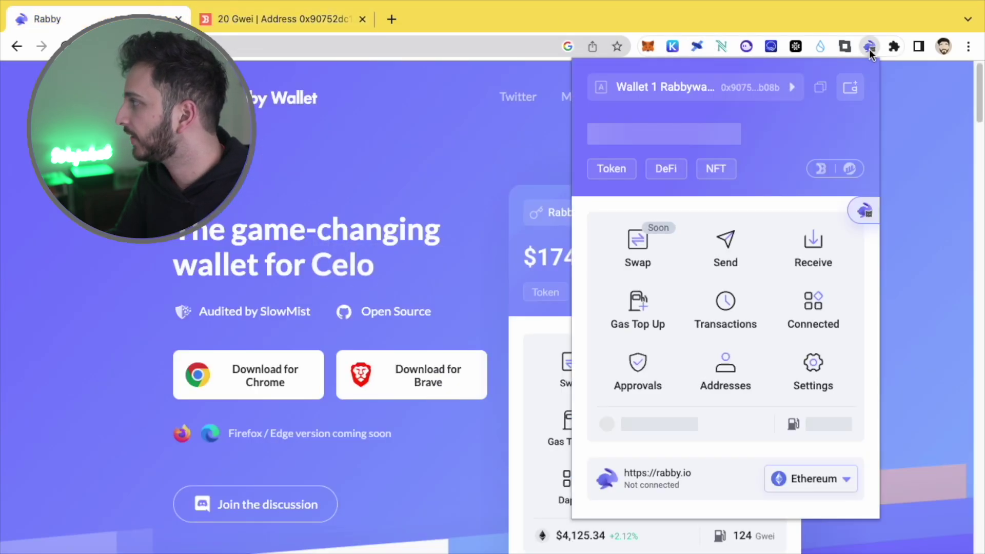
pyautogui.click(820, 86)
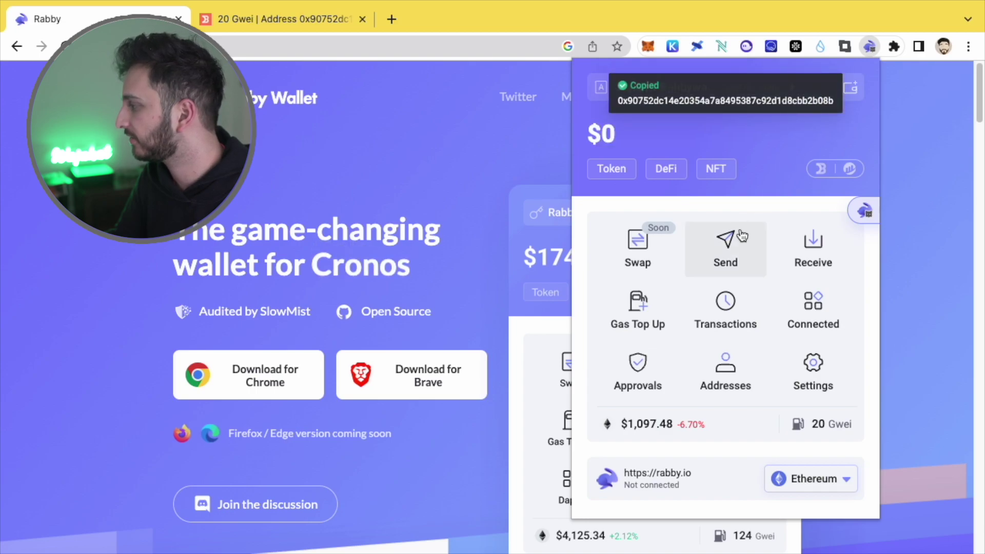
# Step: Switch the wallet's chain for rabby.io to Arbitrum to compare prices and gas, and on to Avalanche
pyautogui.click(790, 479)
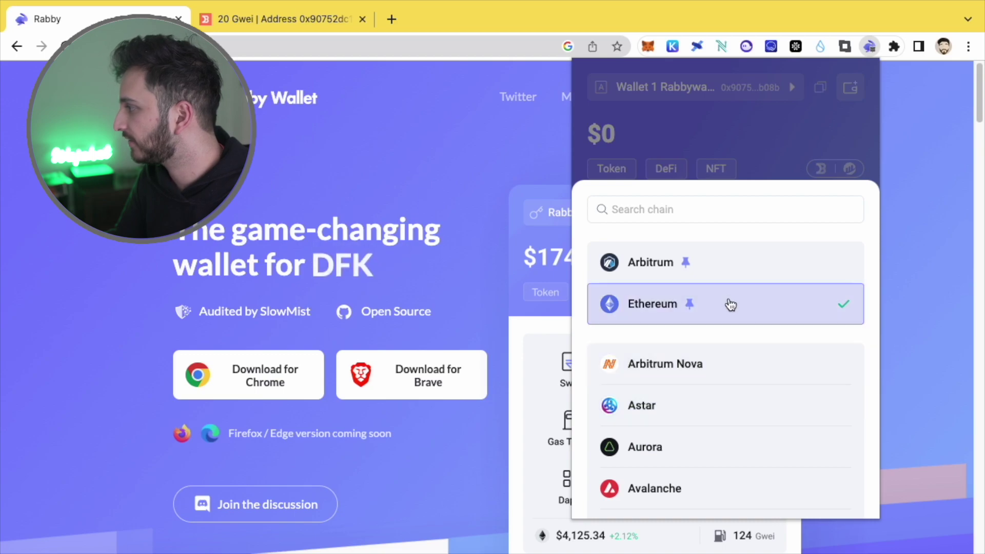
pyautogui.click(731, 266)
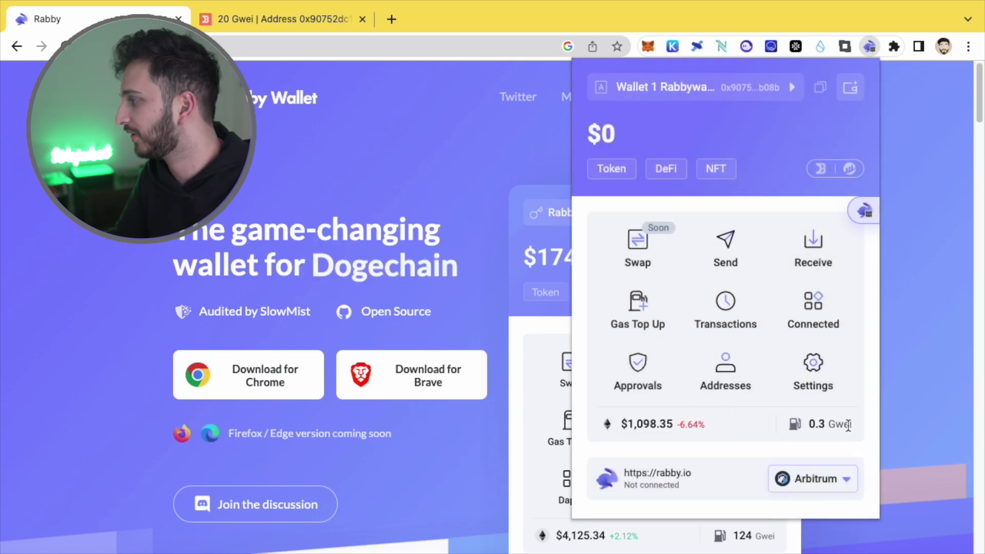
pyautogui.click(824, 468)
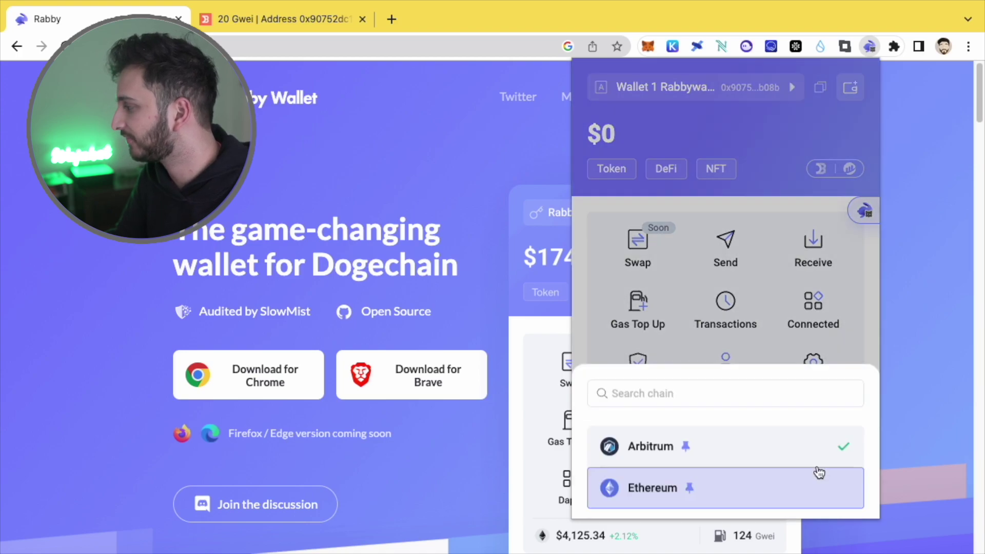
pyautogui.click(713, 479)
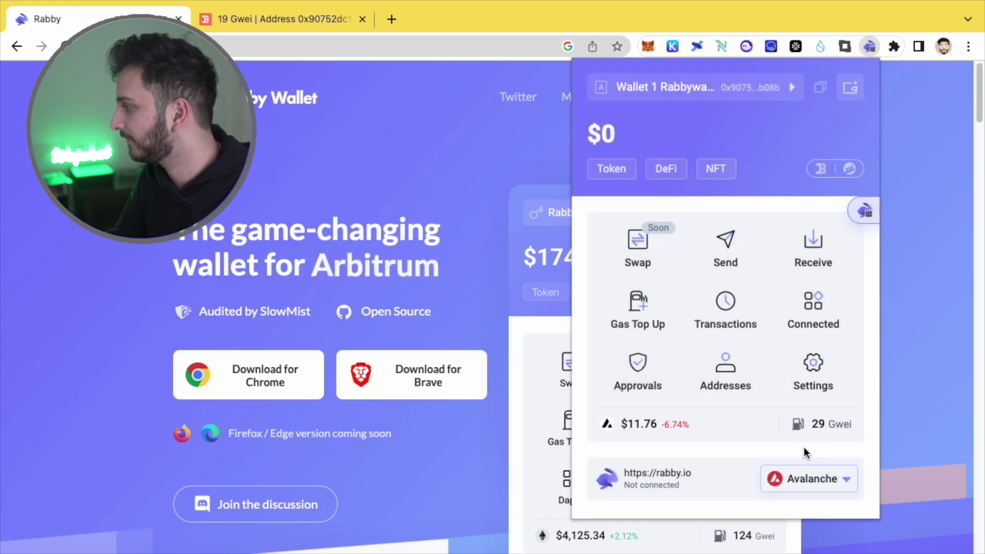
# Step: Switch the rabby.io chain to Canto, look through the supported chains, and change it to Conflux
pyautogui.click(800, 478)
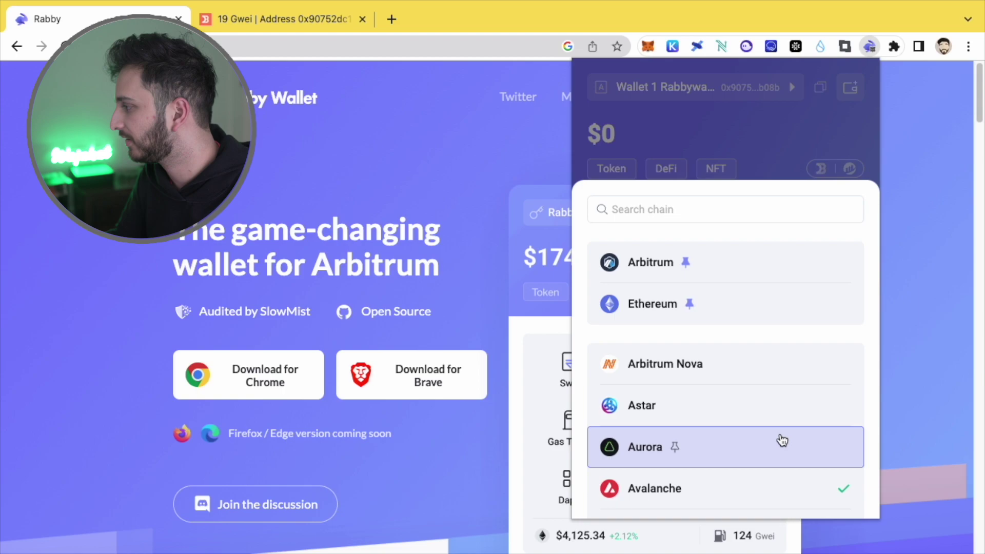
pyautogui.scroll(-5, 739, 441)
pyautogui.click(740, 425)
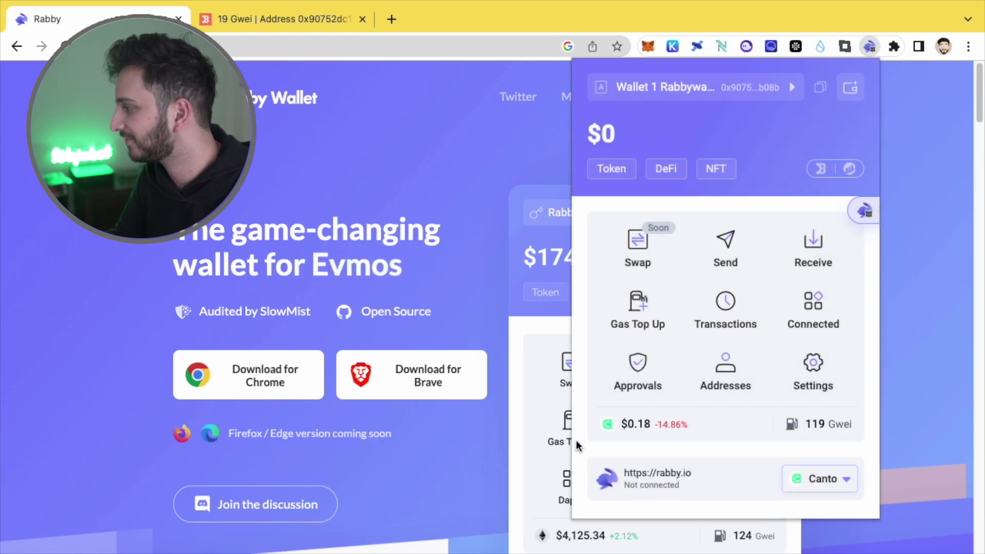
pyautogui.click(815, 477)
pyautogui.scroll(-15, 775, 416)
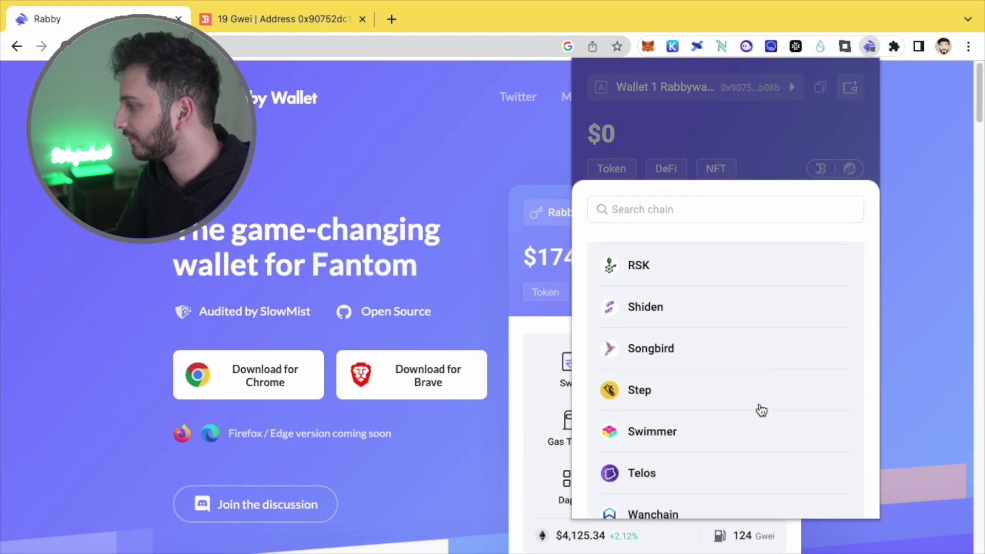
pyautogui.scroll(10, 714, 320)
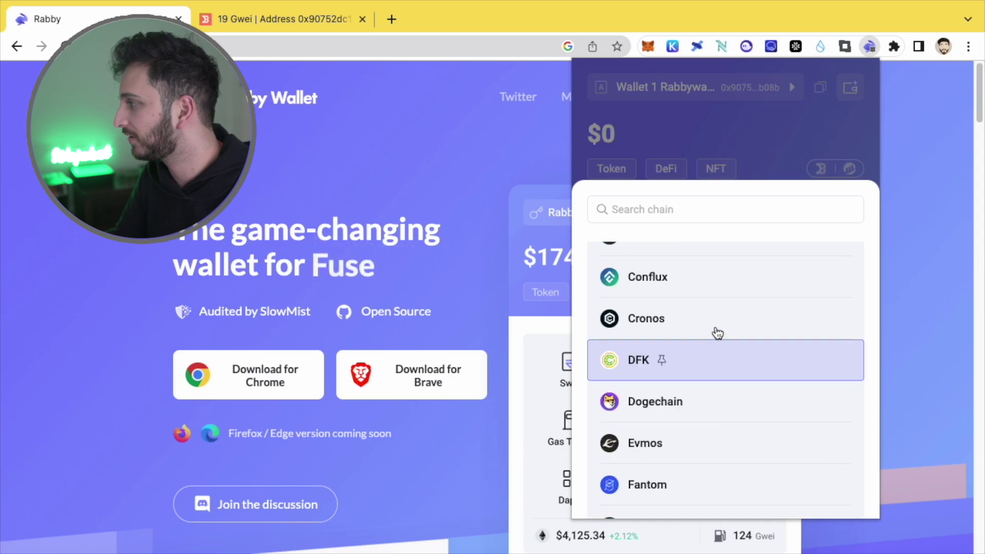
pyautogui.click(709, 291)
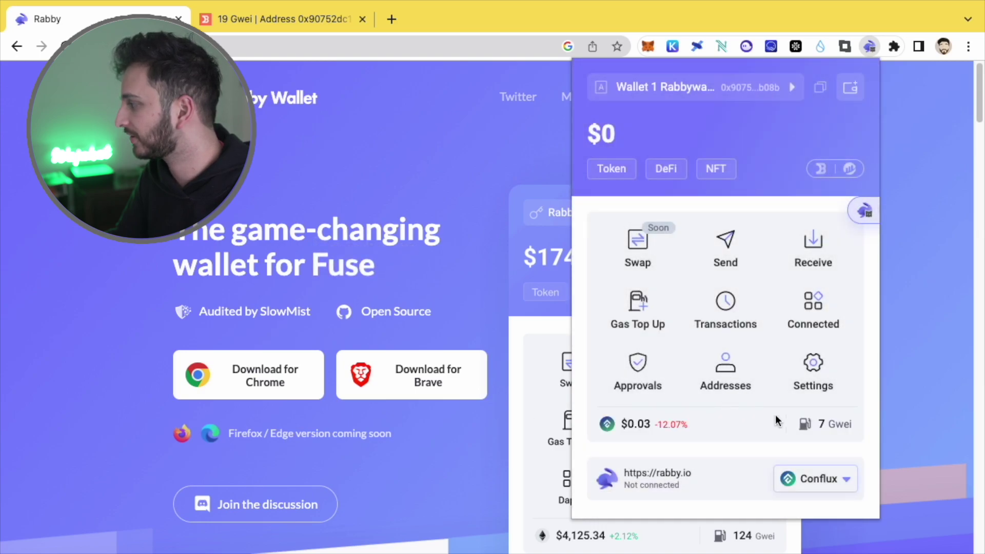
# Step: Set the chain for rabby.io to Arbitrum and close the wallet
pyautogui.click(796, 479)
pyautogui.click(731, 257)
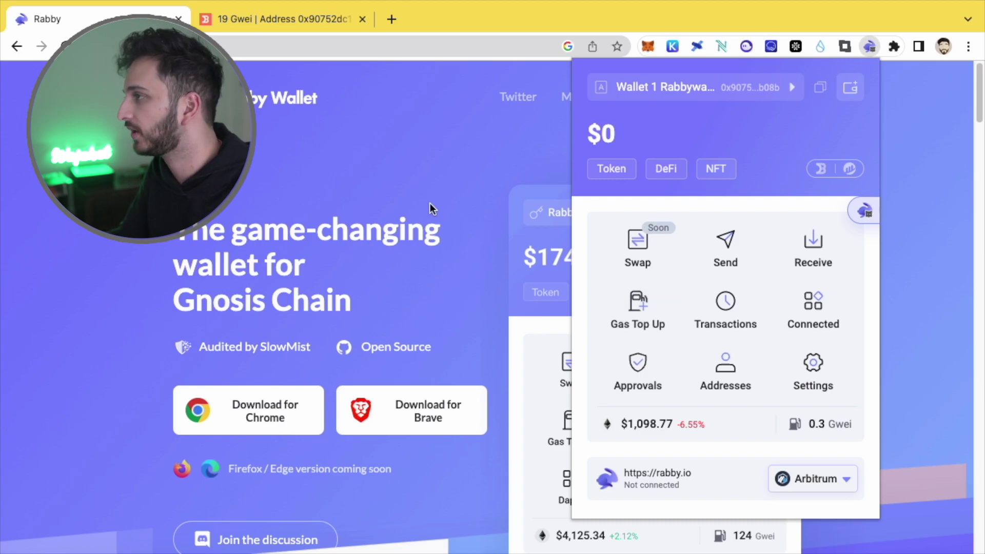
pyautogui.click(381, 130)
# Step: Open the Convex Finance stake page in a new tab and connect the wallet to it on the Ethereum chain
pyautogui.hotkey('ctrl', 't')
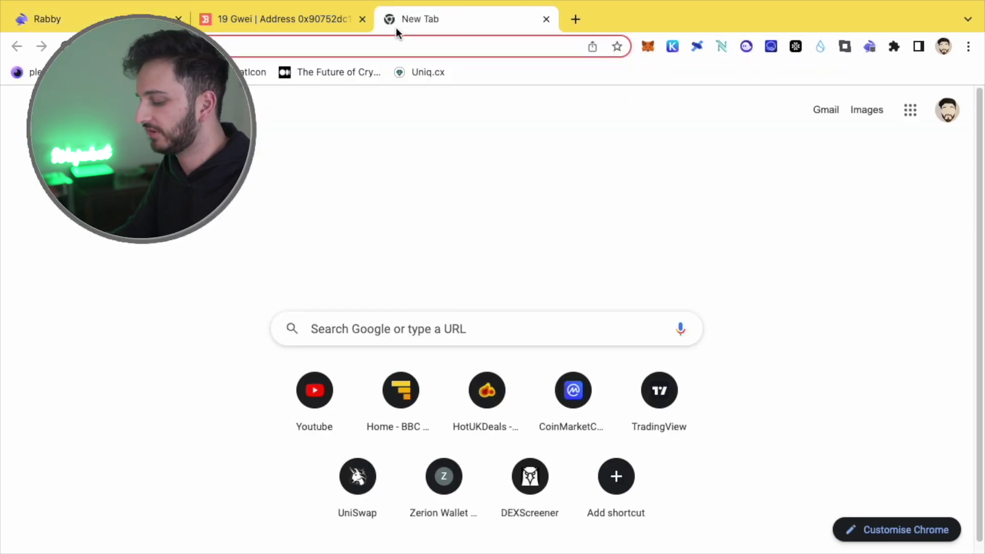
pyautogui.write('conv')
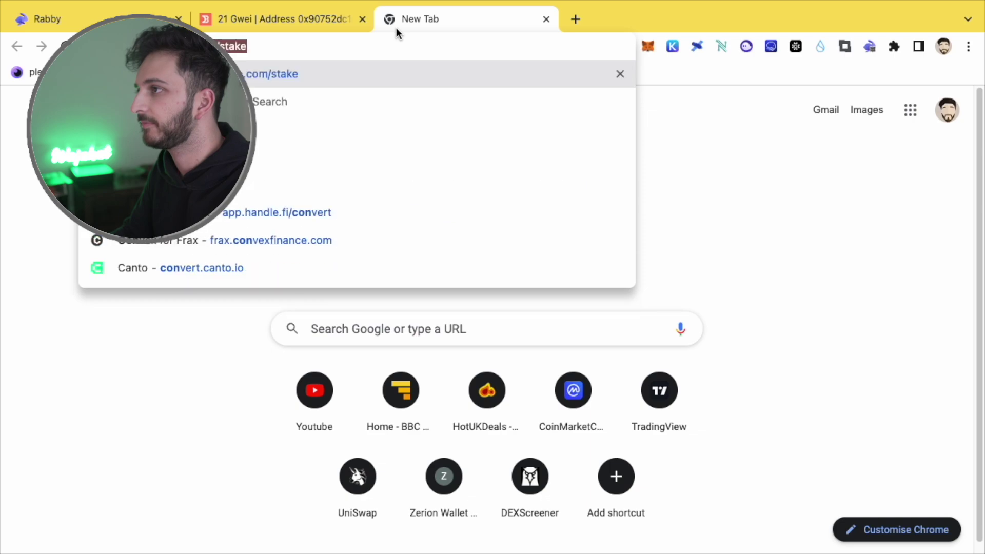
pyautogui.press('Return')
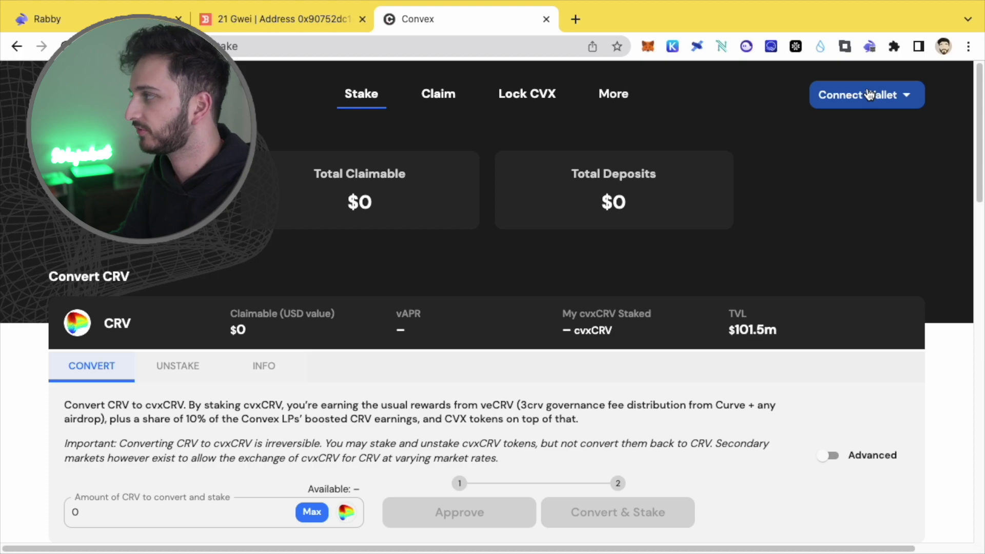
pyautogui.click(868, 95)
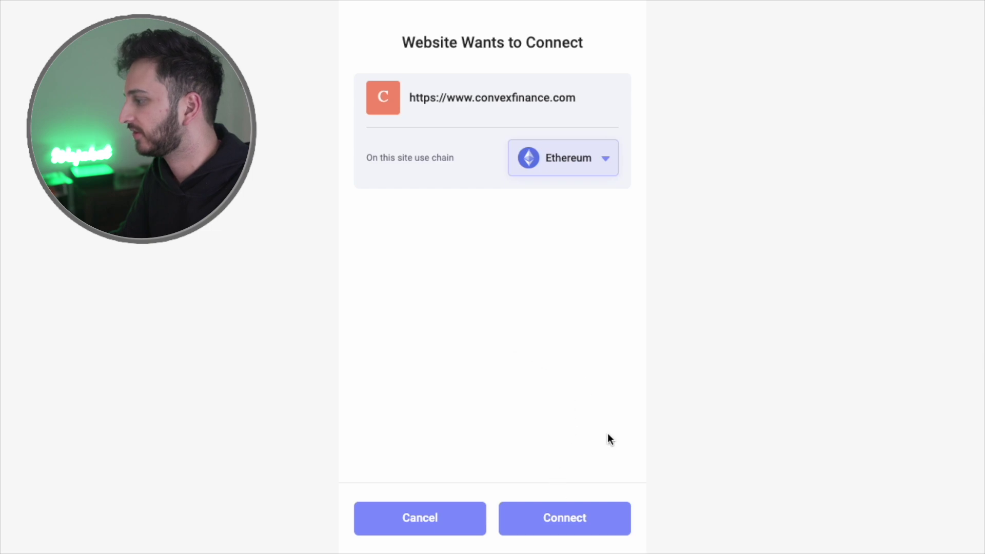
pyautogui.click(590, 511)
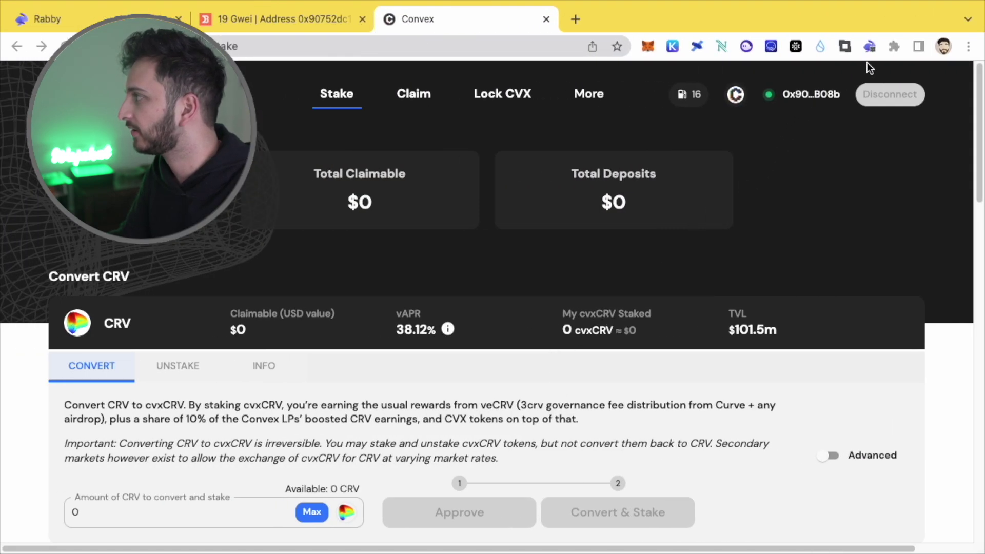
# Step: Check the Convex site's connection status and chain in the wallet, close it, and look over the stake page
pyautogui.click(869, 46)
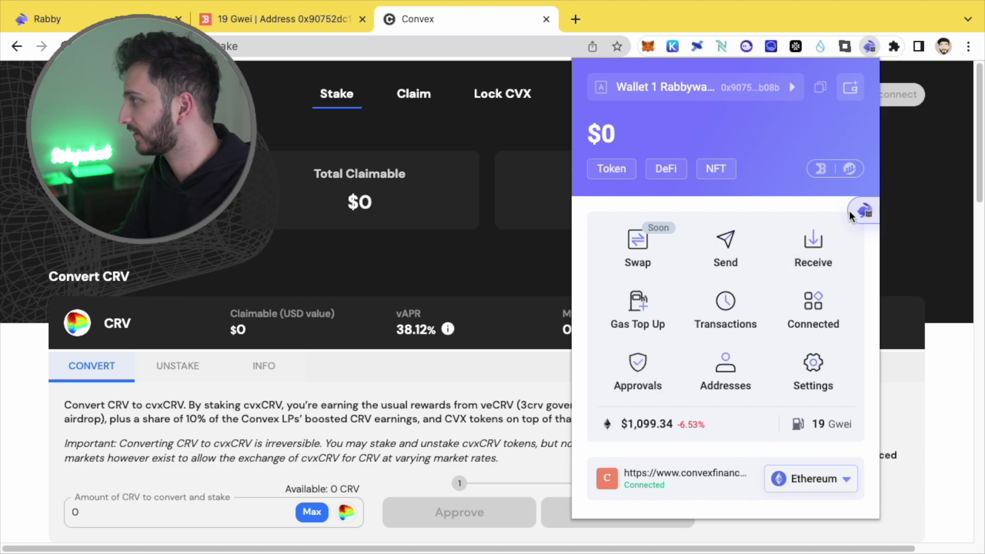
pyautogui.click(451, 258)
pyautogui.scroll(-10, 331, 335)
pyautogui.scroll(10, 332, 335)
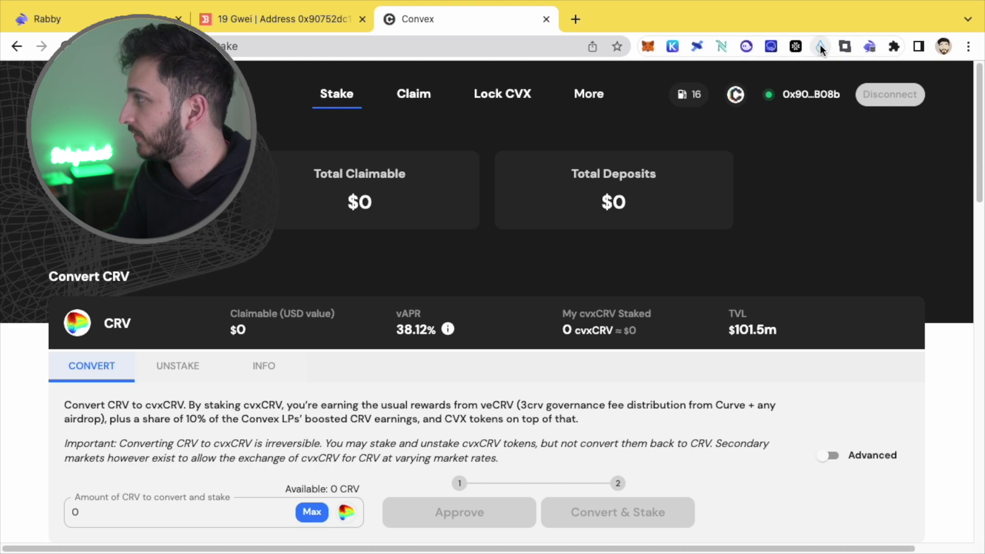
# Step: Review the imported wallet's address details, including its source, whitelist and backup options, and return to the wallet dashboard
pyautogui.click(868, 47)
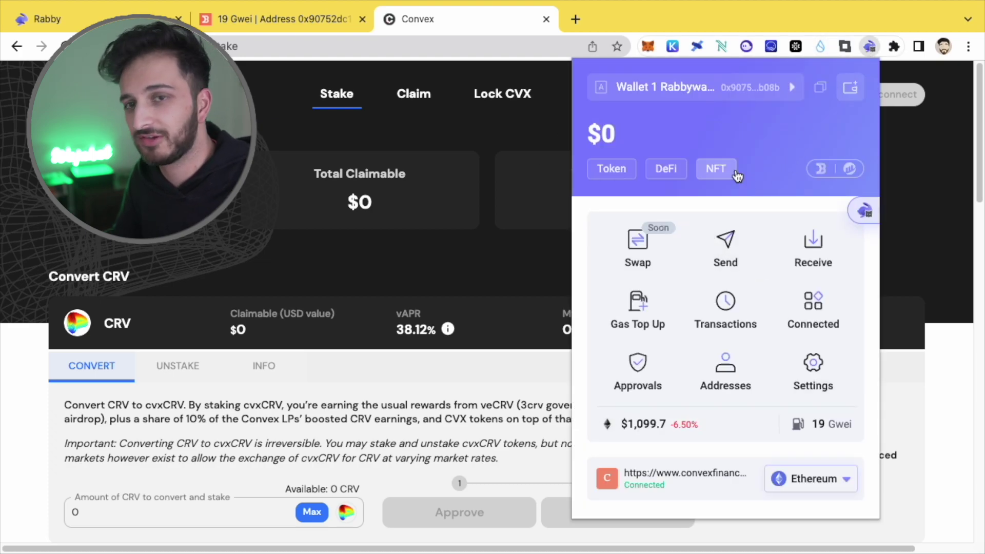
pyautogui.click(728, 372)
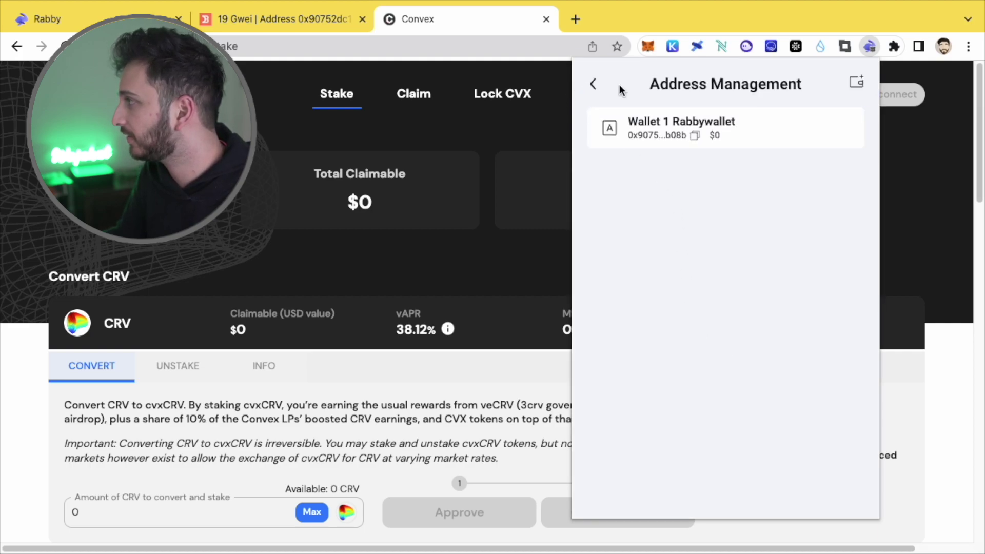
pyautogui.click(843, 132)
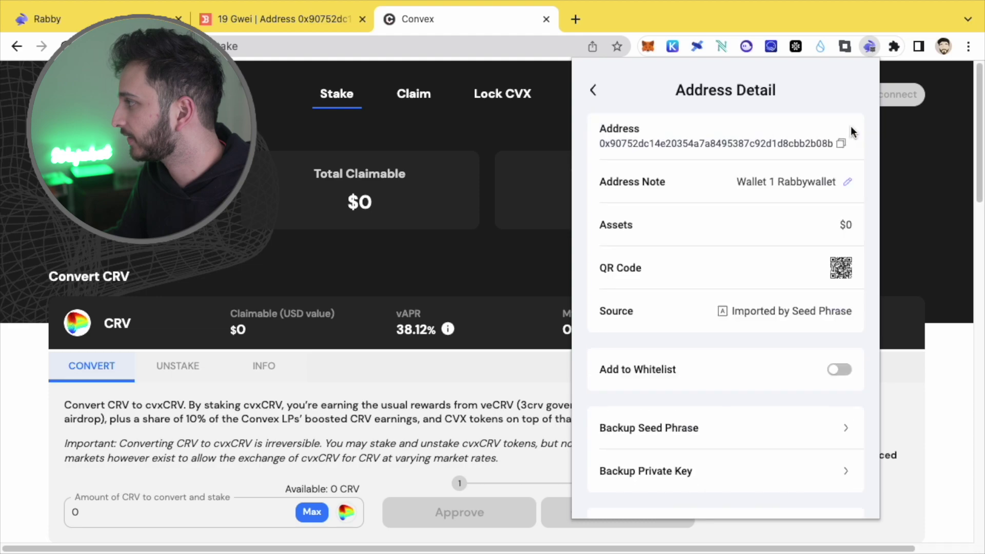
pyautogui.scroll(-2, 745, 289)
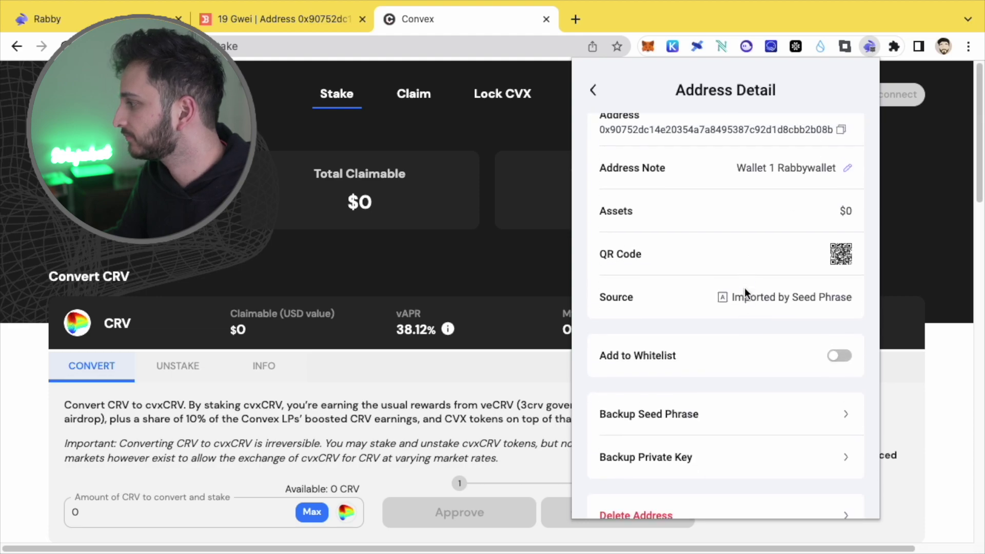
pyautogui.scroll(2, 653, 251)
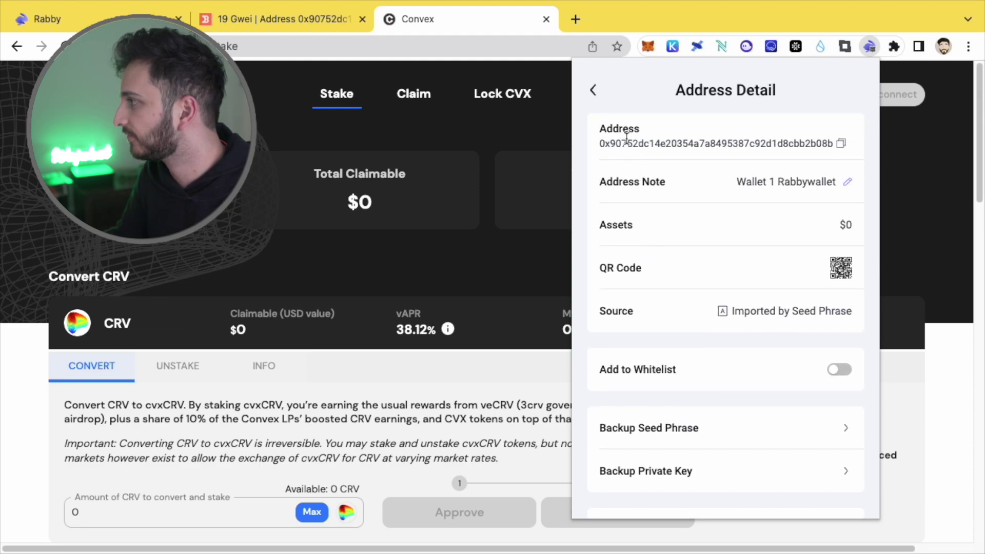
pyautogui.click(591, 93)
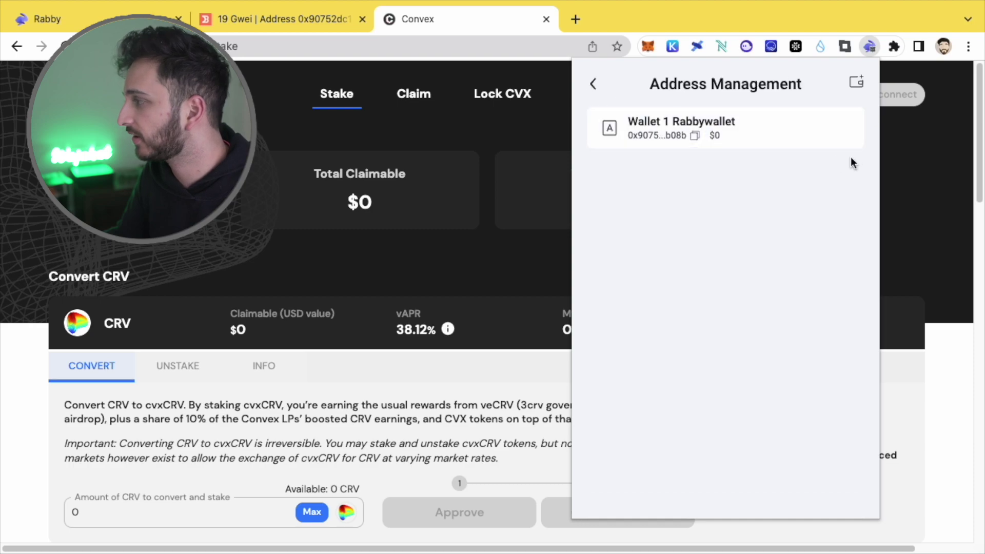
pyautogui.click(594, 86)
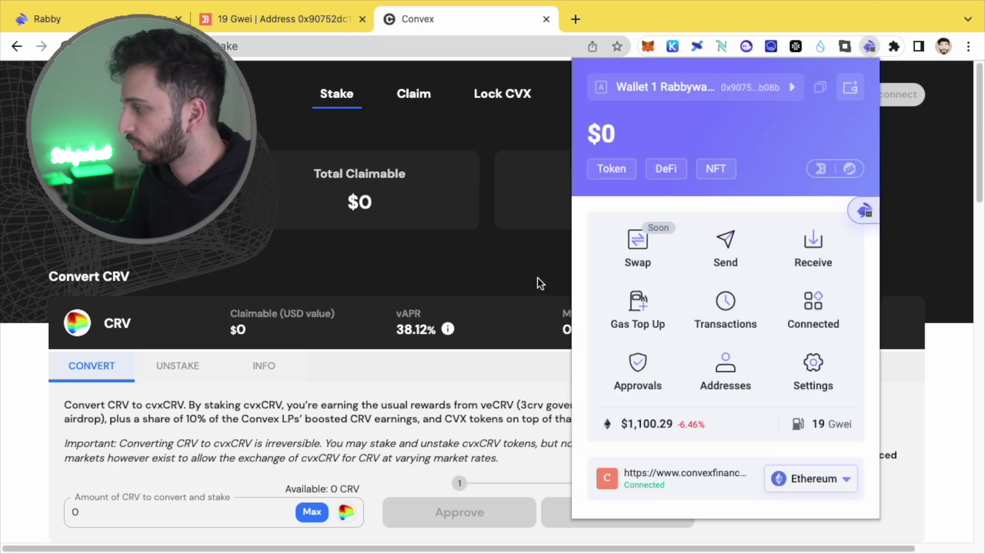